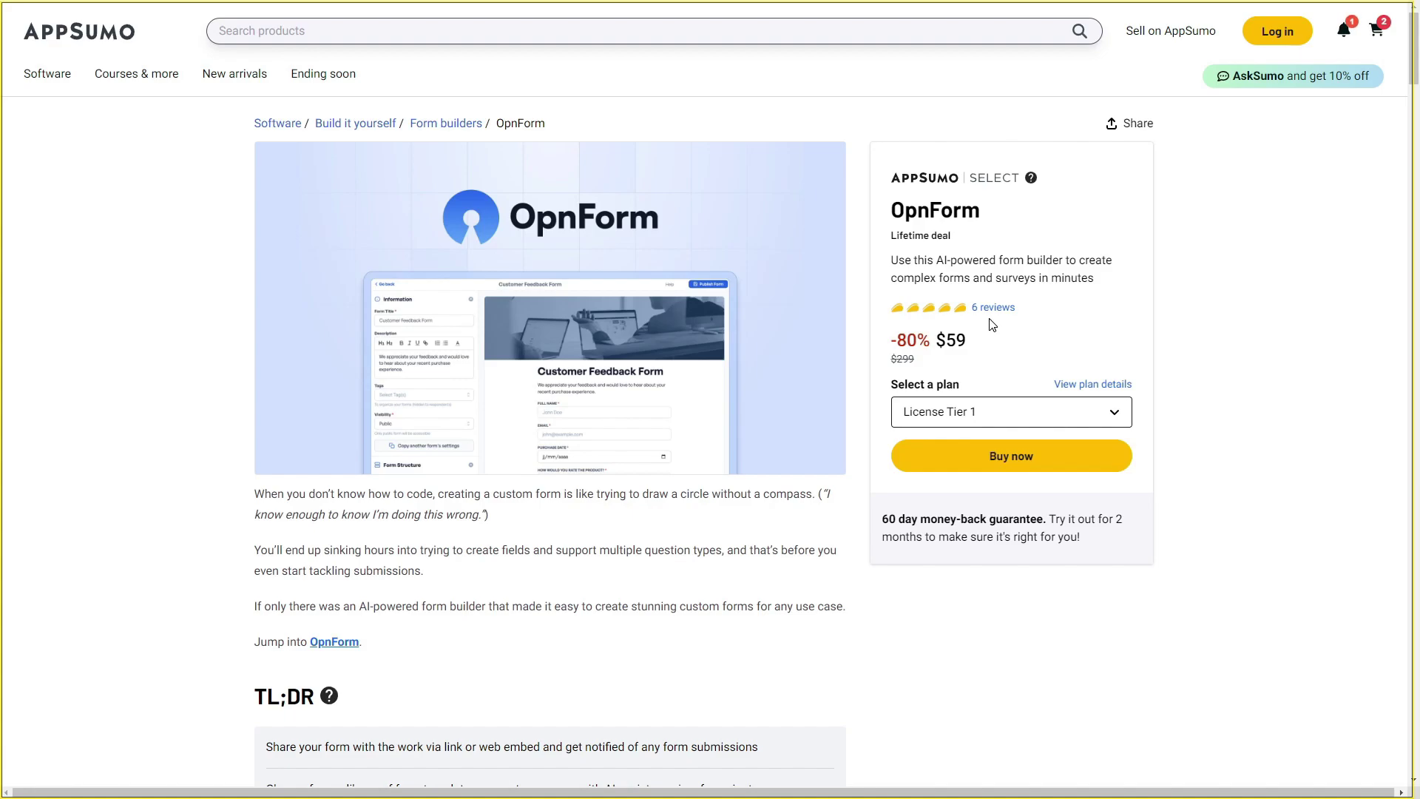
# - Jump to the OpnForm deal's Plans & features, scan the license tiers, and return to the deal terms
pyautogui.scroll(-6, 643, 666)
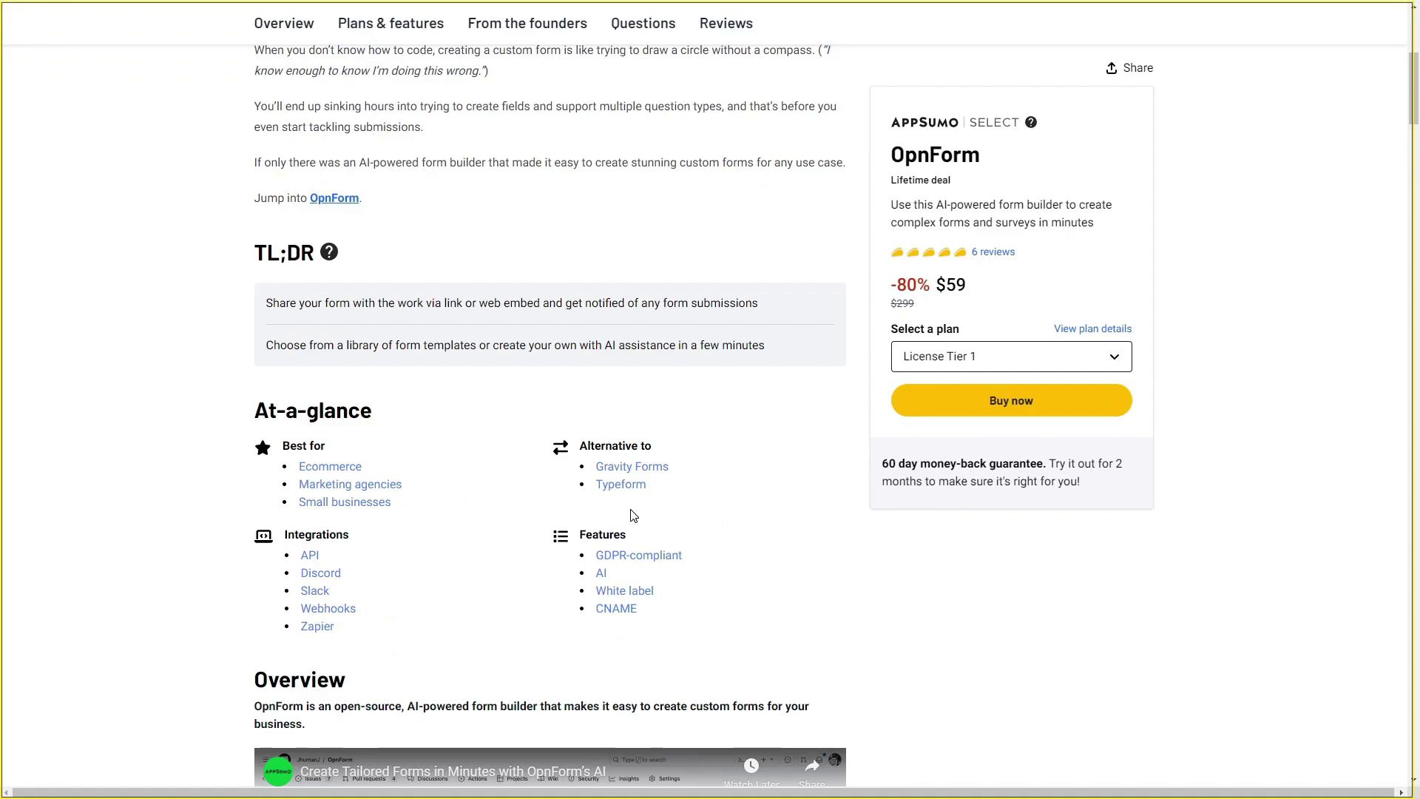
pyautogui.click(423, 33)
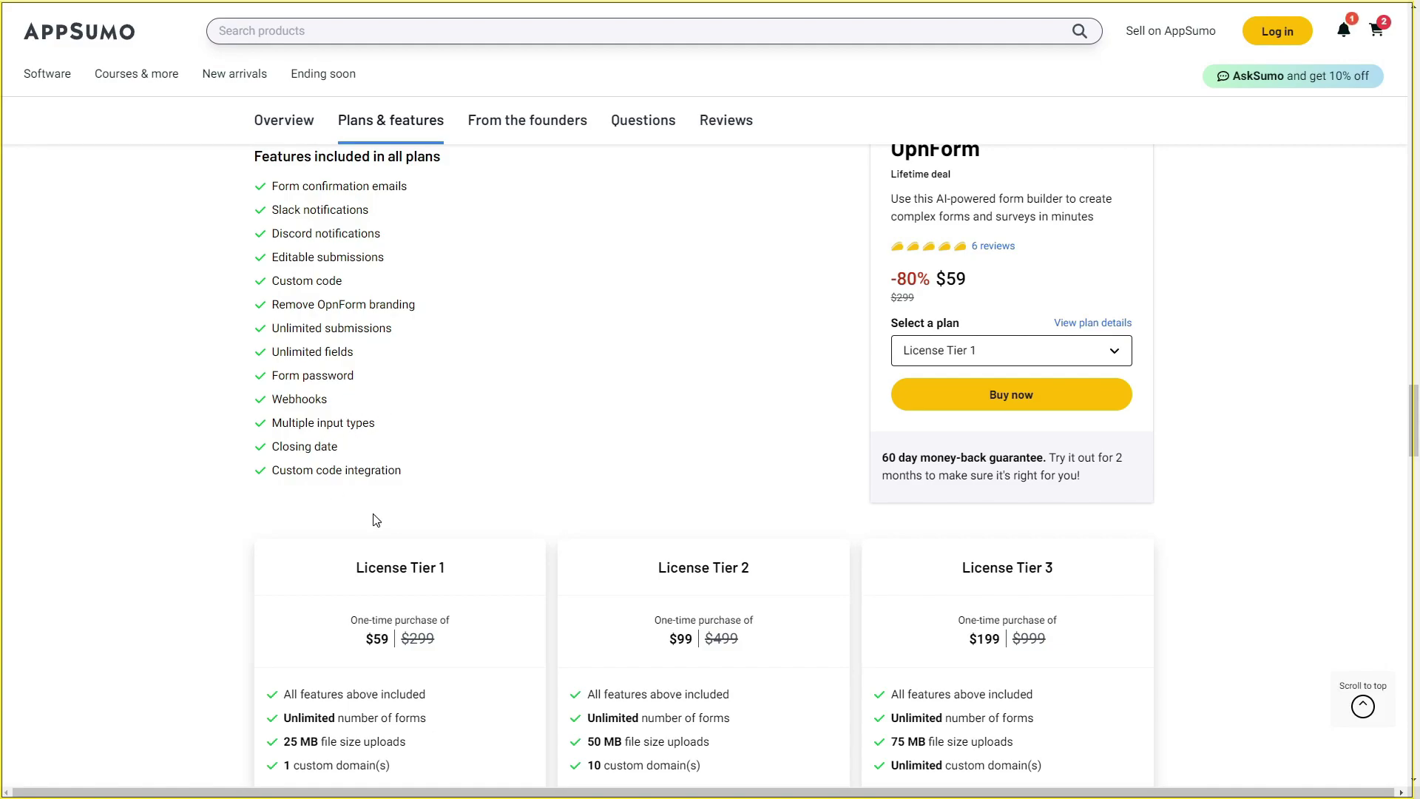
pyautogui.scroll(-2, 518, 480)
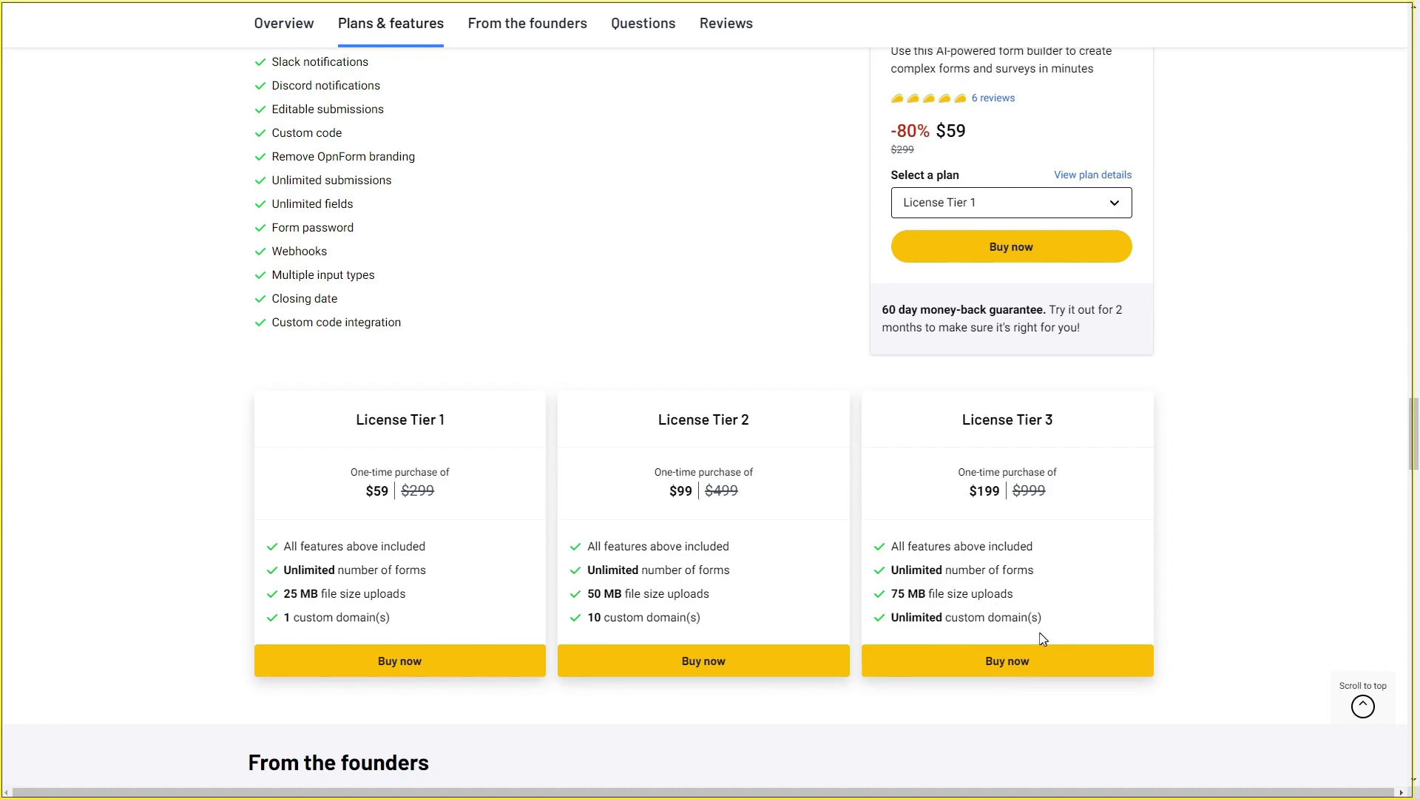
pyautogui.scroll(4, 1205, 548)
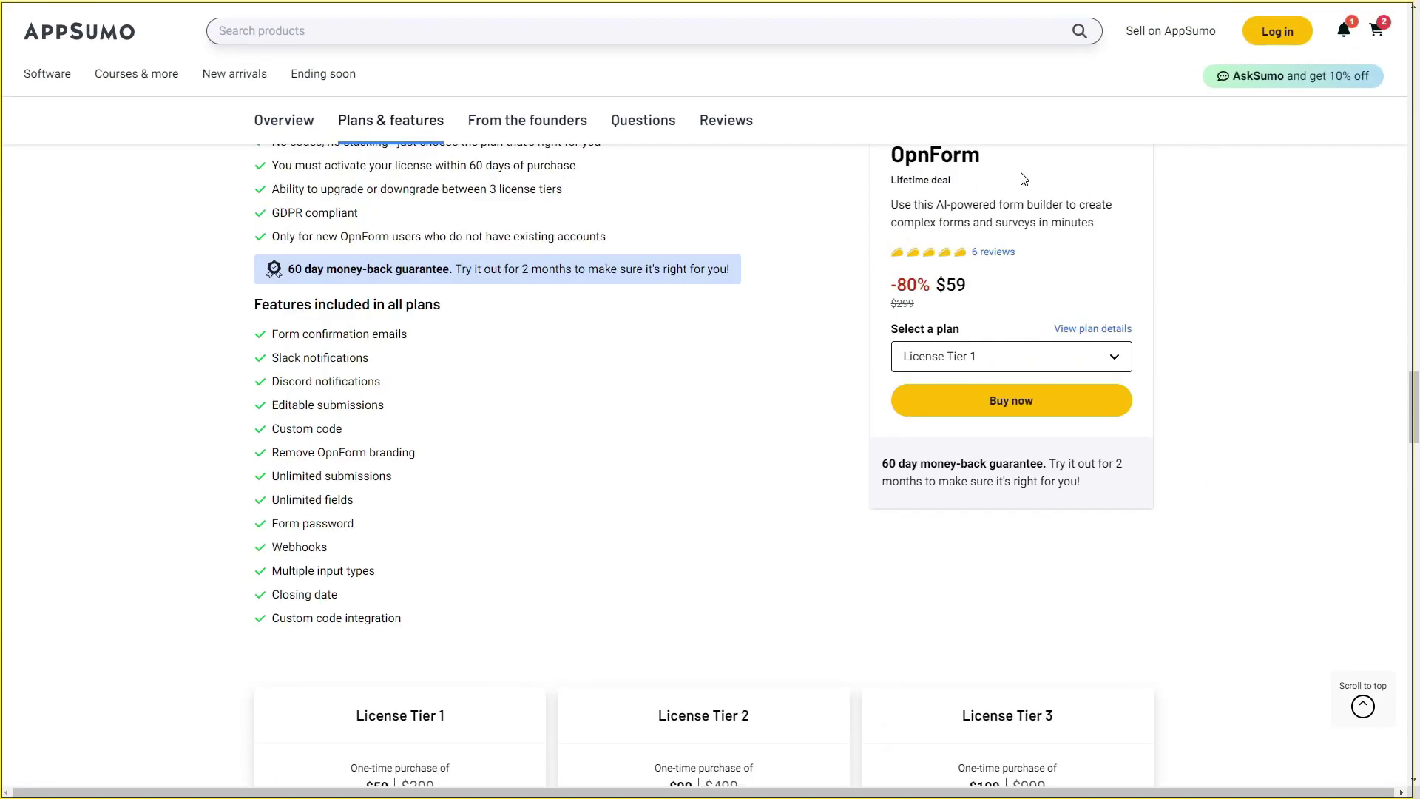
pyautogui.scroll(2, 846, 326)
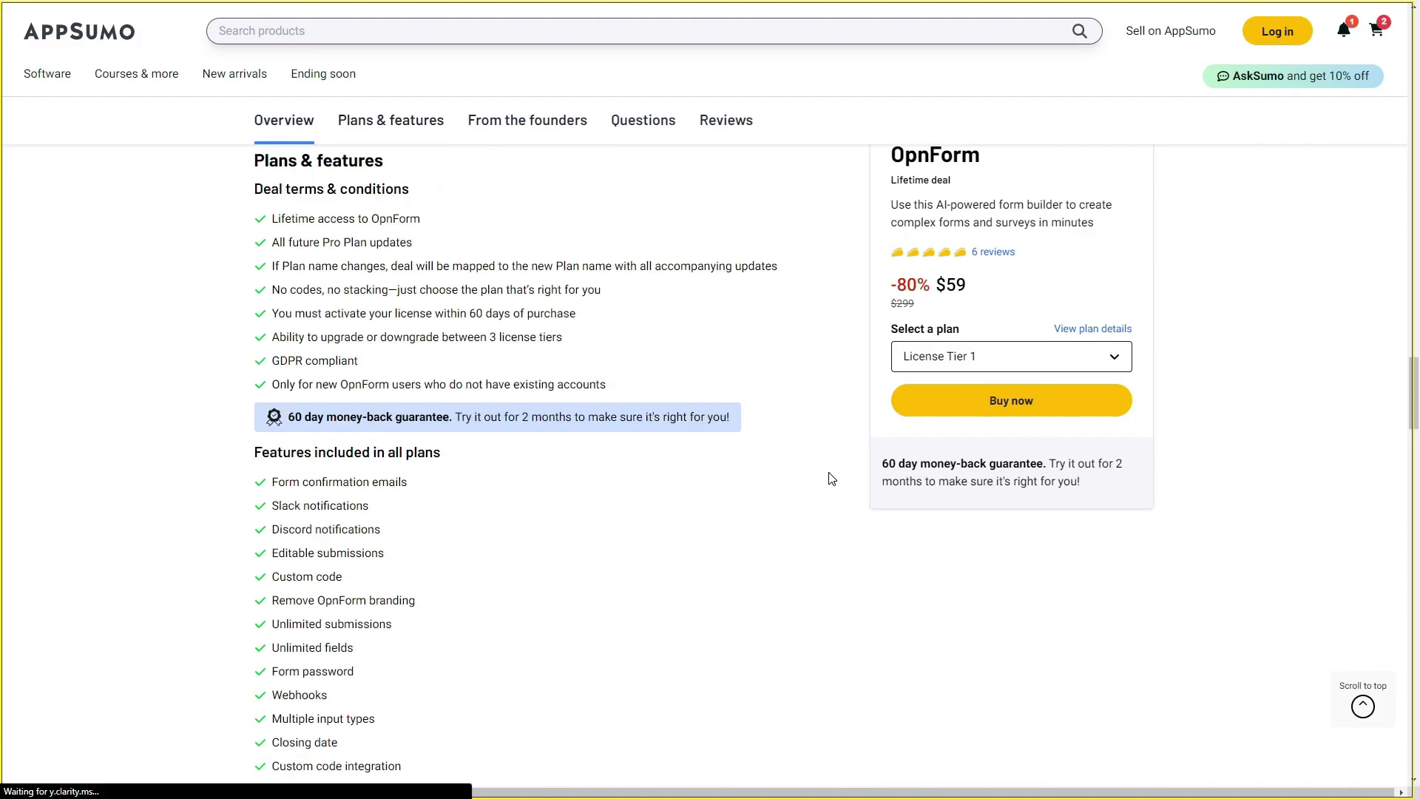
pyautogui.scroll(1, 833, 482)
pyautogui.scroll(1, 833, 482)
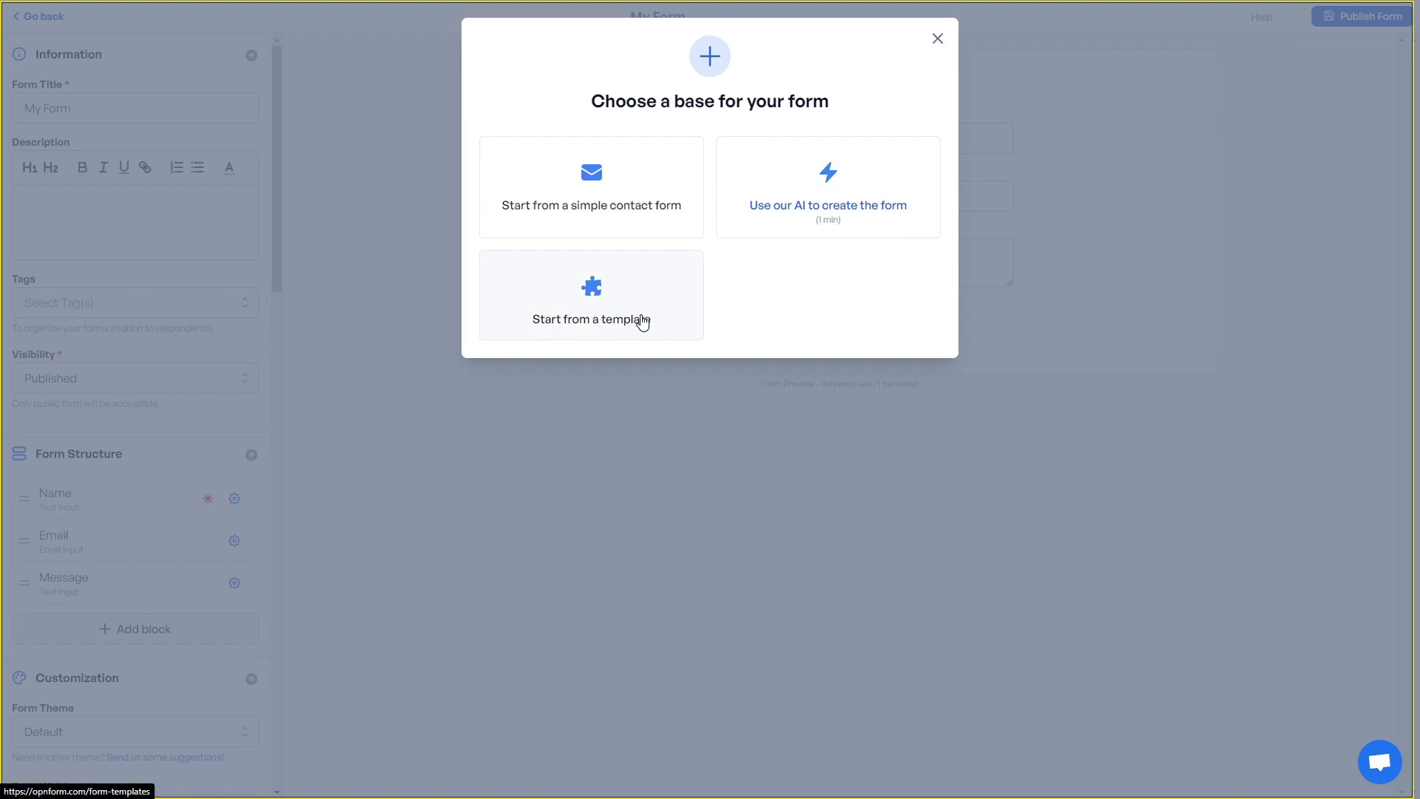
# - Have the AI builder generate a form from the description 'event registration form'
pyautogui.click(855, 203)
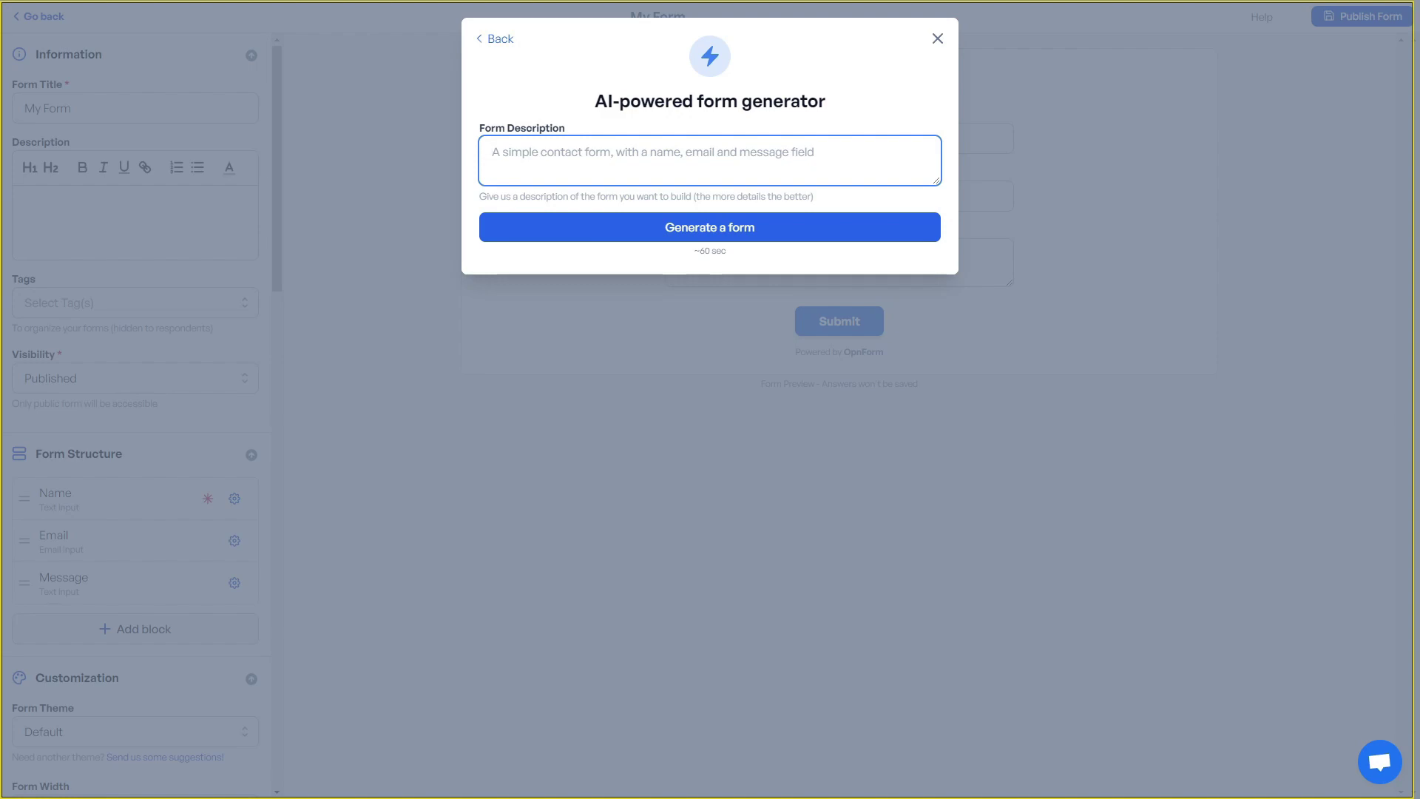
pyautogui.write('event registration form')
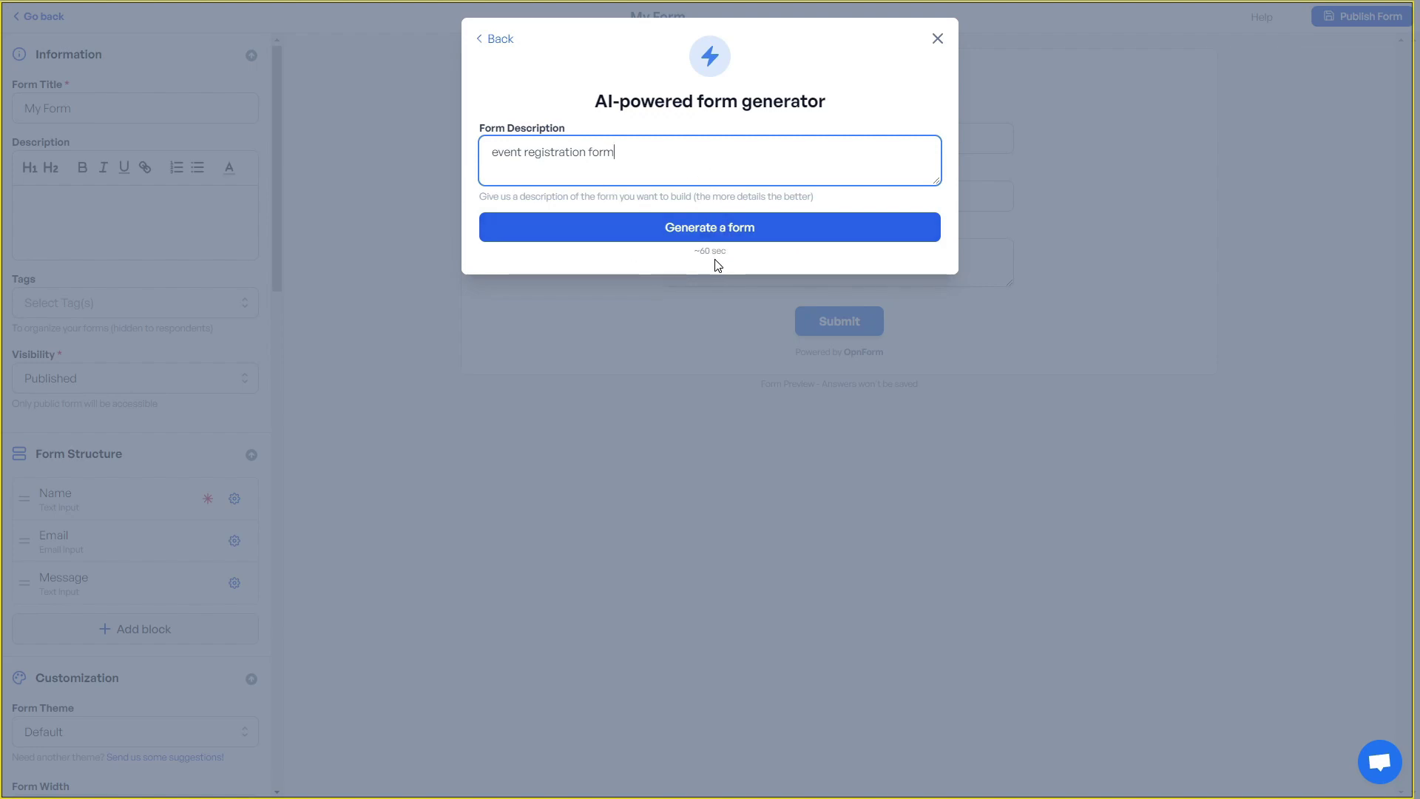
pyautogui.click(759, 235)
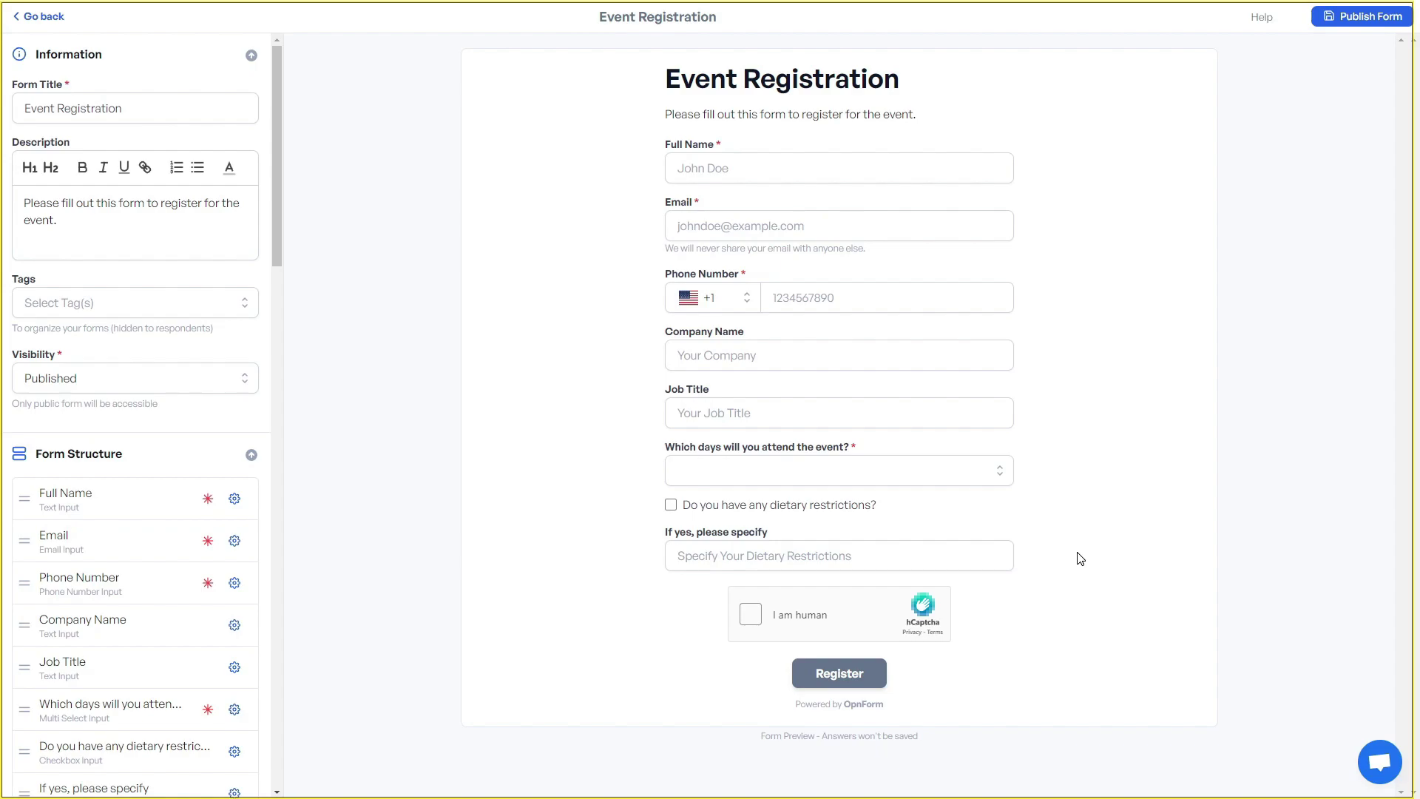
# - Prefix the title with 'Office' and review the description, tags list and visibility choices
pyautogui.click(125, 107)
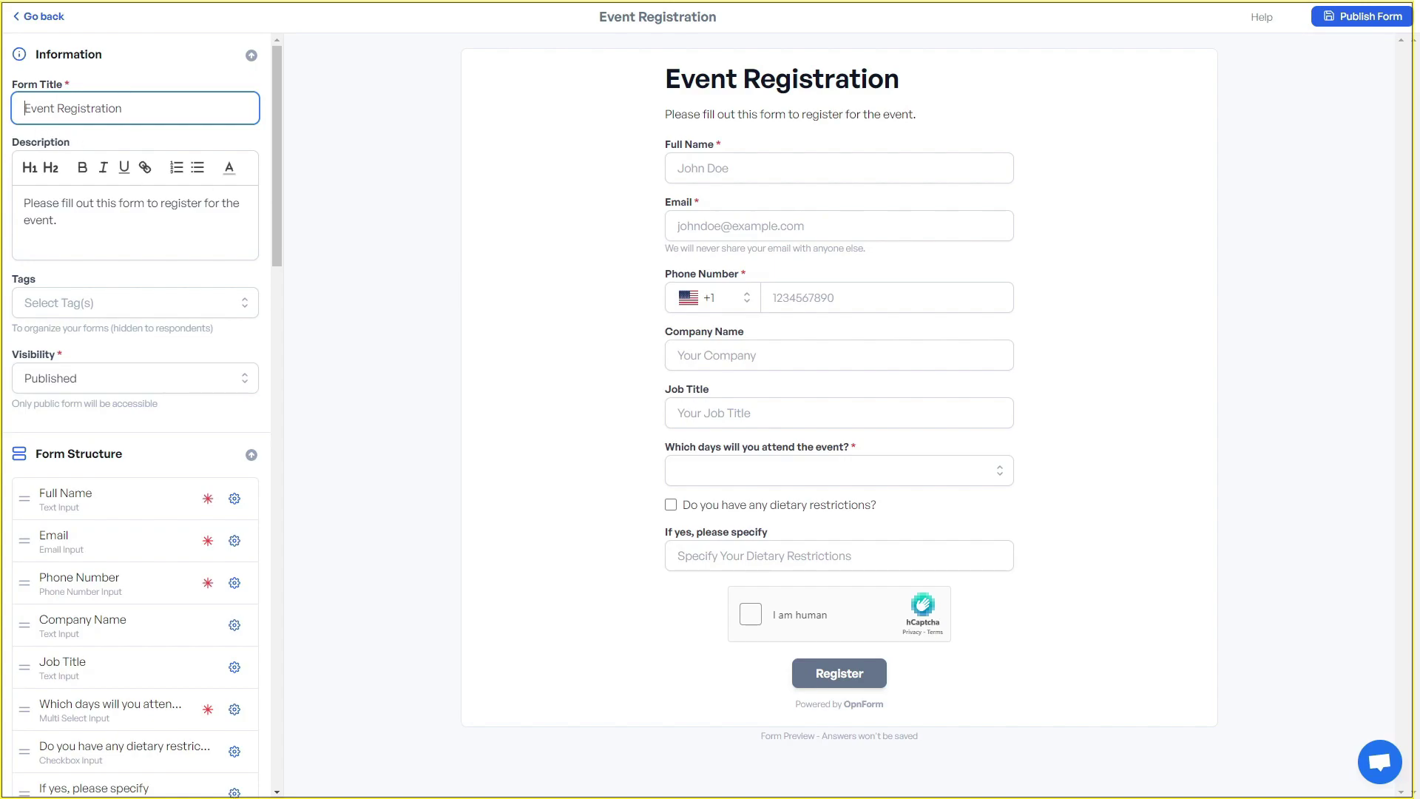
pyautogui.write('Office')
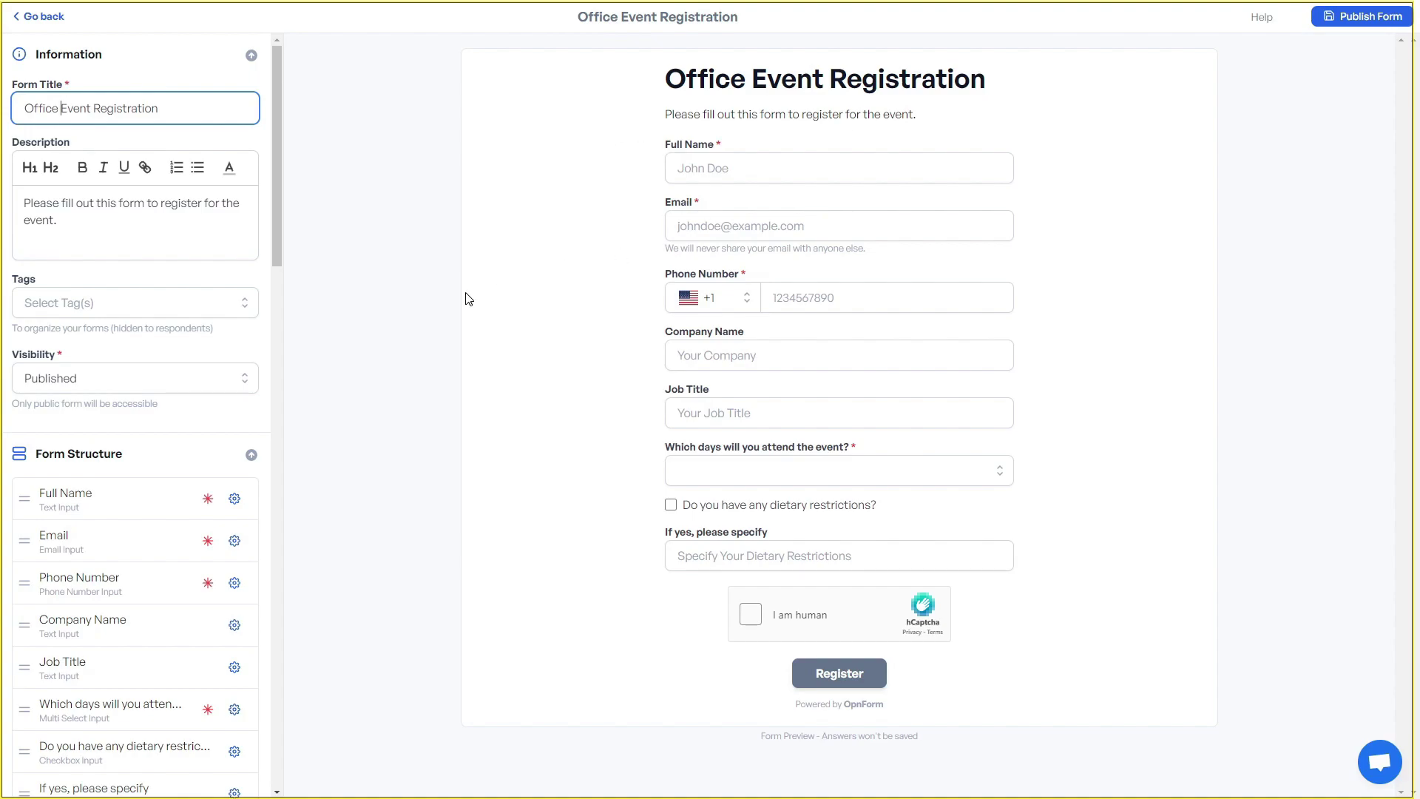
pyautogui.click(178, 240)
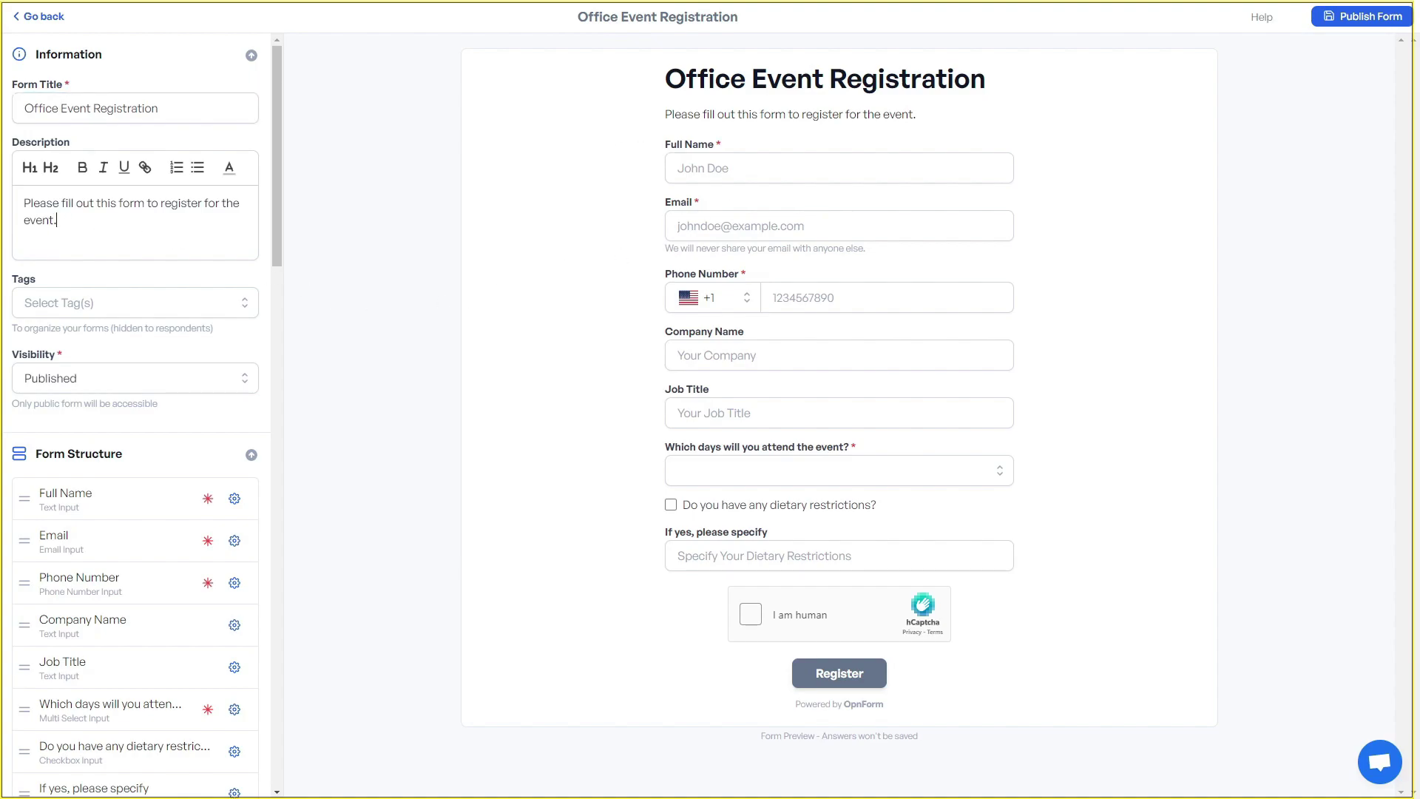
pyautogui.moveTo(24, 203); pyautogui.dragTo(59, 220)
pyautogui.click(671, 126)
pyautogui.moveTo(665, 114); pyautogui.dragTo(916, 116)
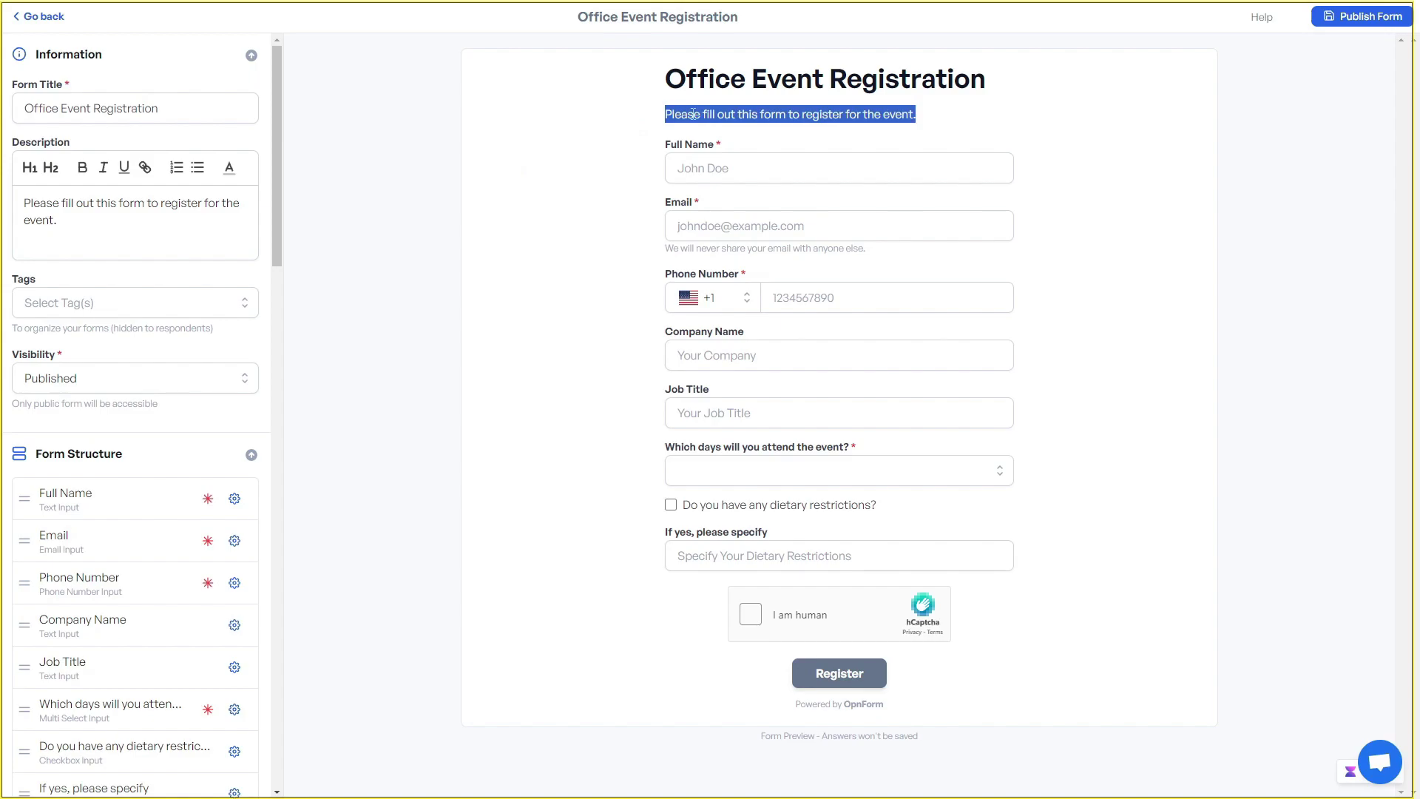
pyautogui.click(116, 311)
pyautogui.click(131, 305)
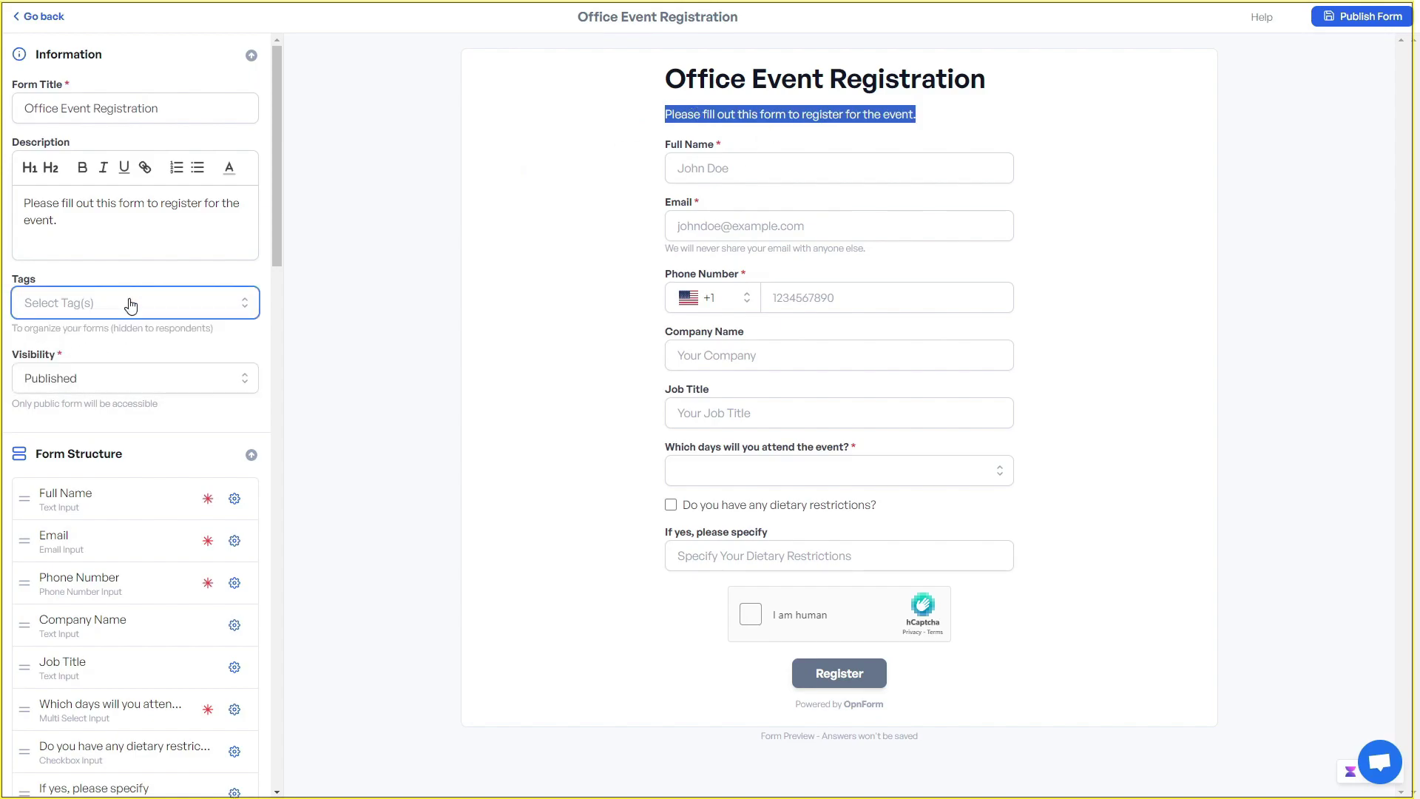
pyautogui.click(120, 385)
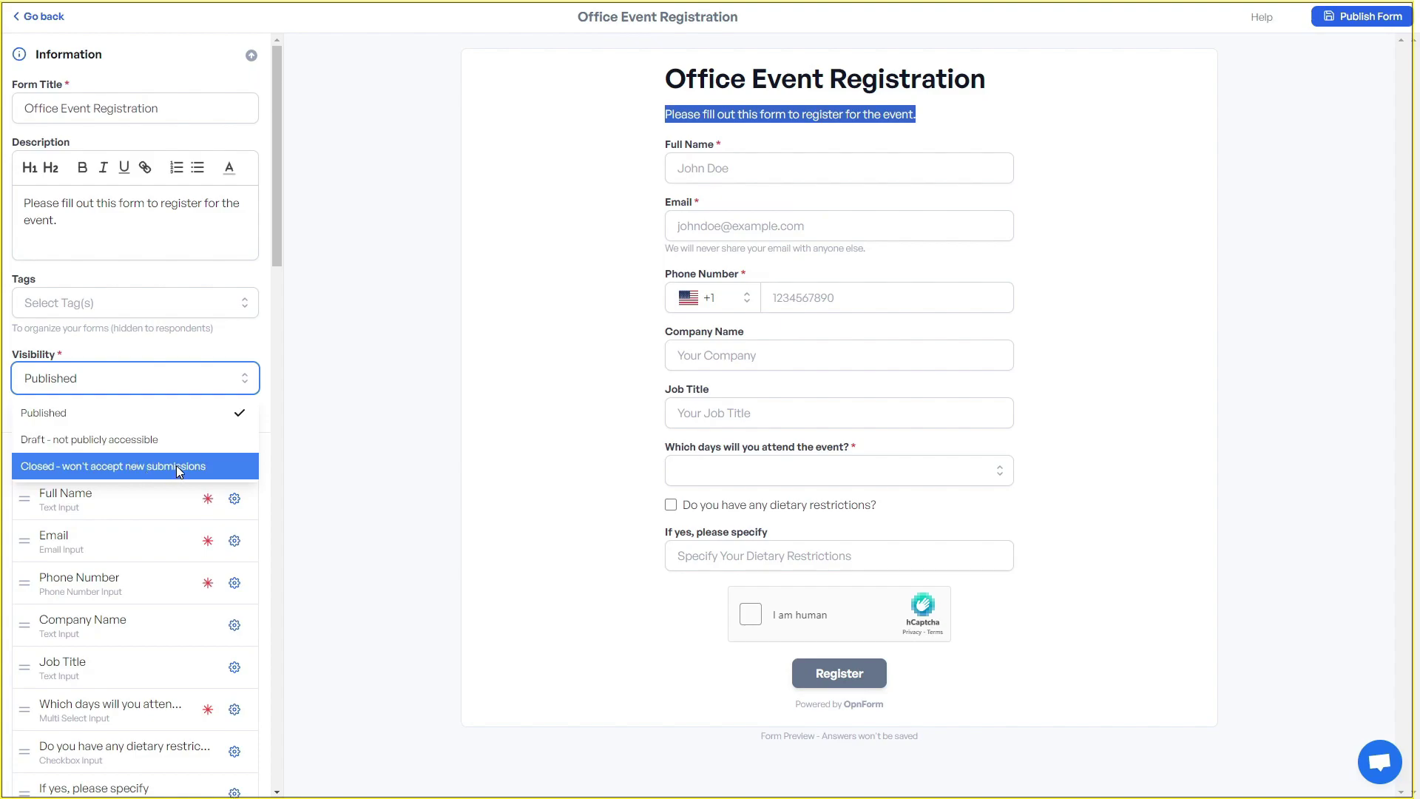
pyautogui.click(161, 386)
pyautogui.scroll(-2, 102, 318)
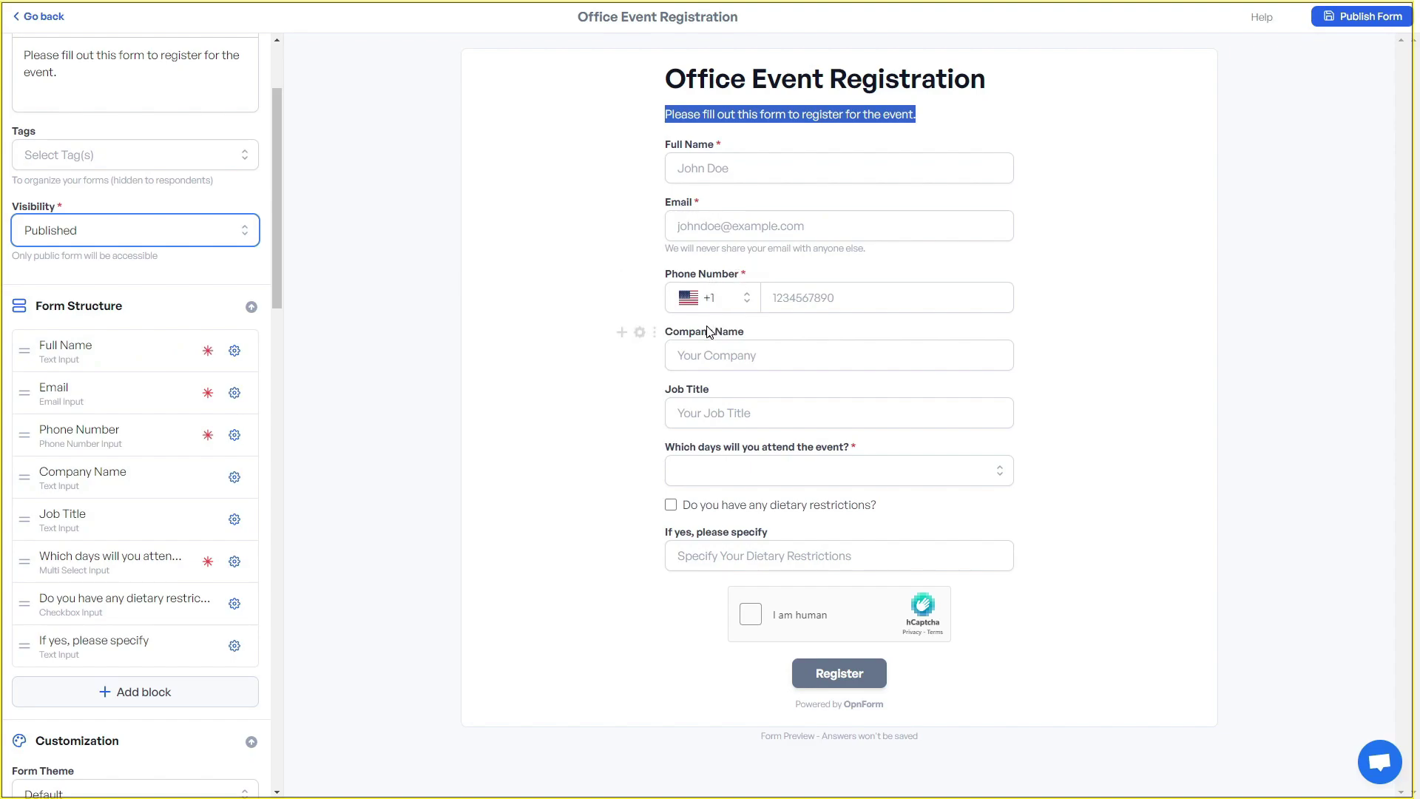
pyautogui.scroll(-1, 121, 636)
pyautogui.scroll(-3, 121, 636)
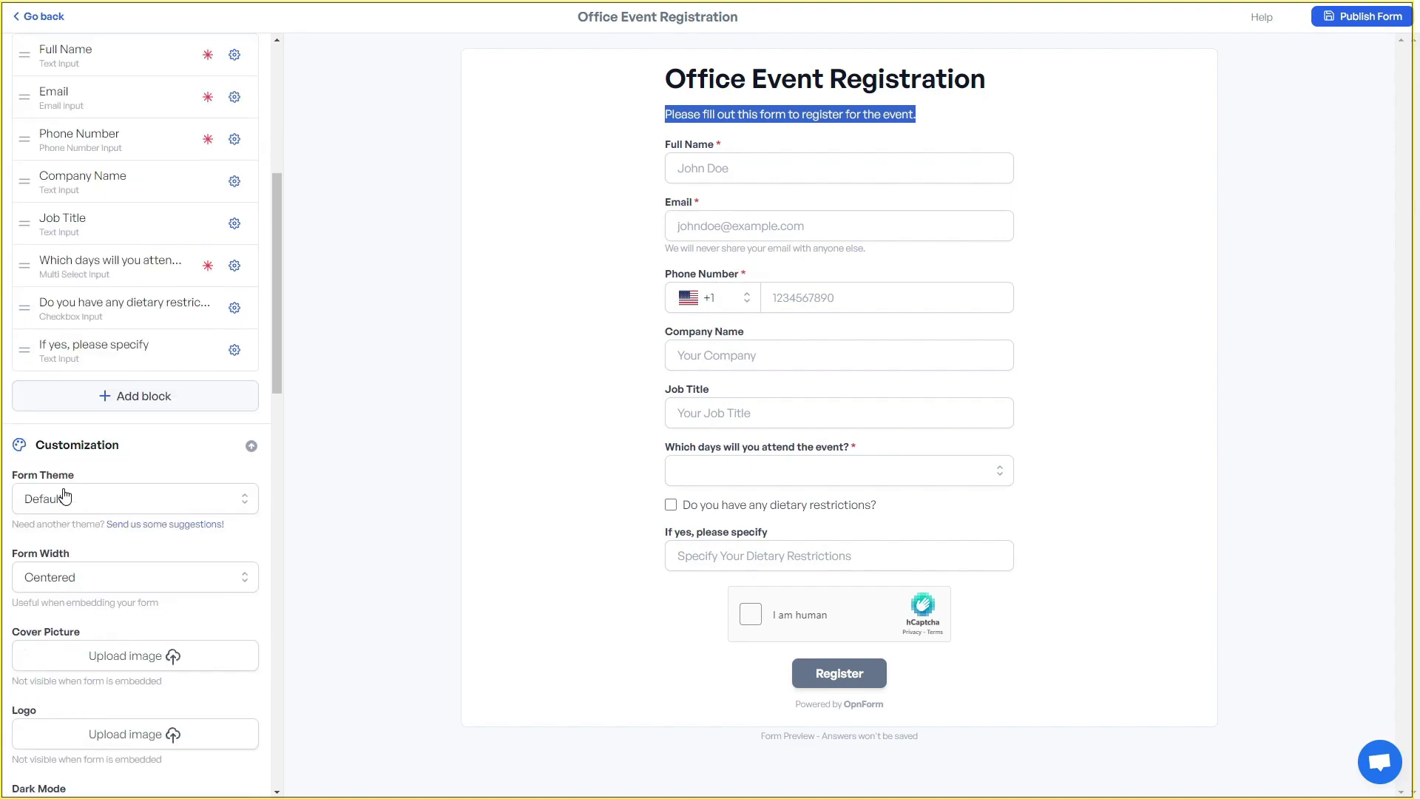
pyautogui.scroll(1, 147, 472)
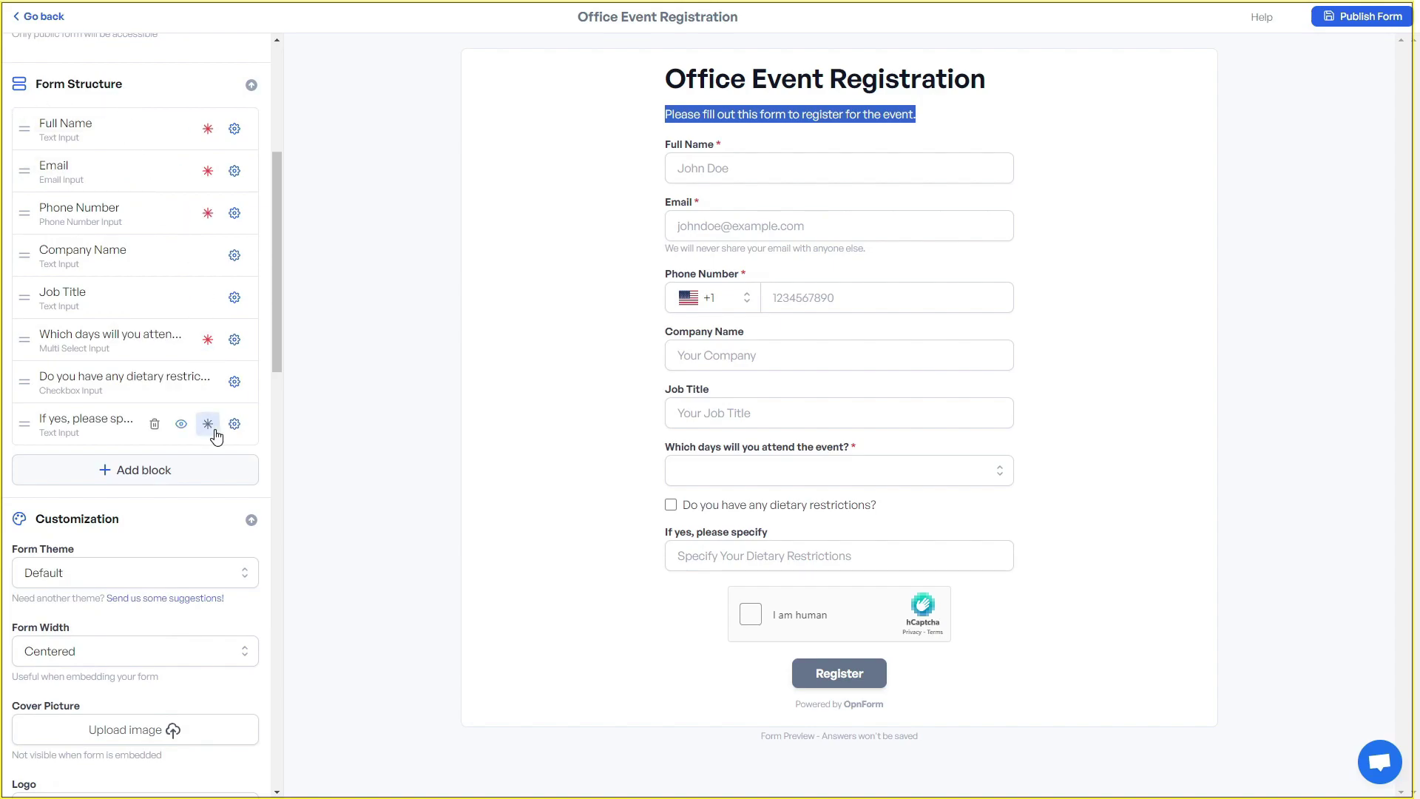
pyautogui.click(137, 470)
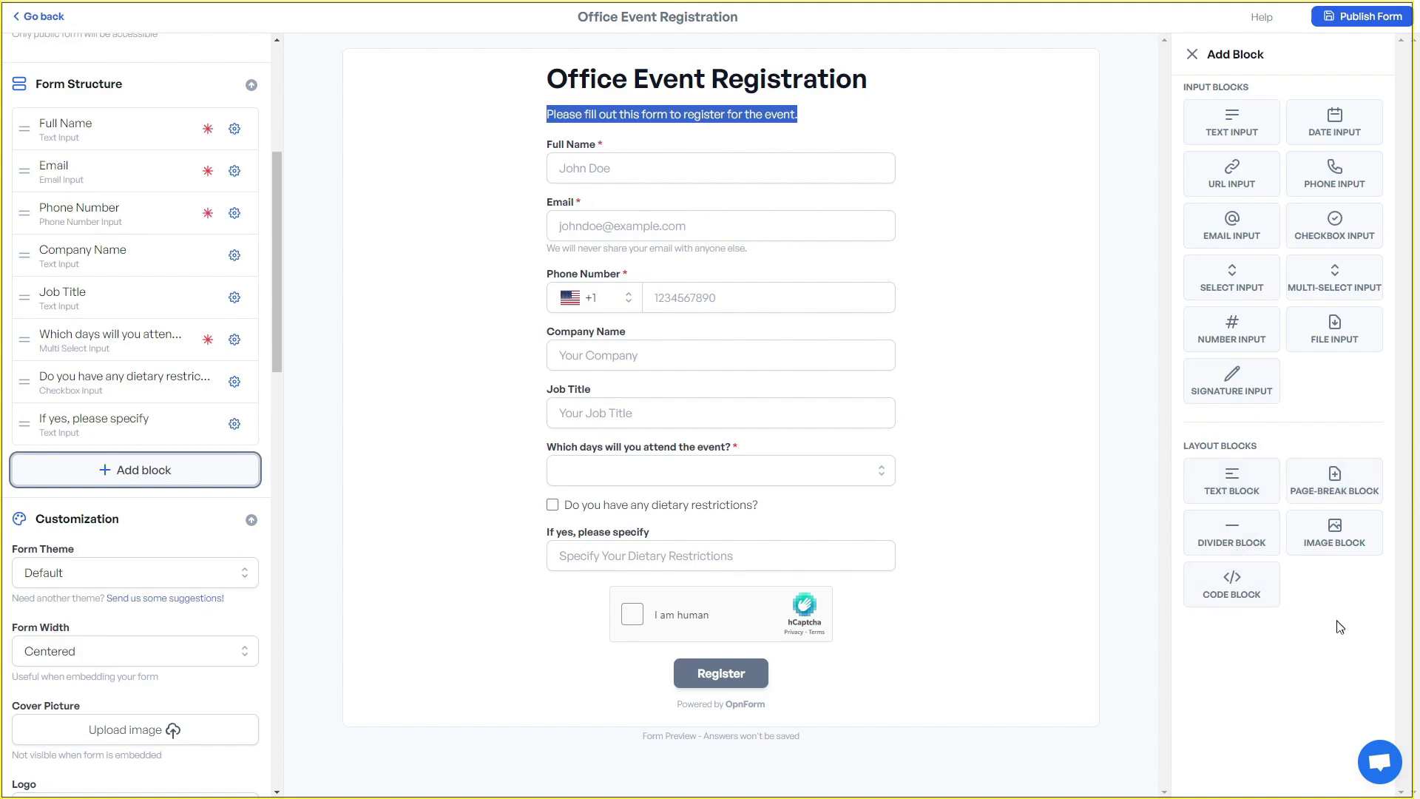
pyautogui.click(961, 625)
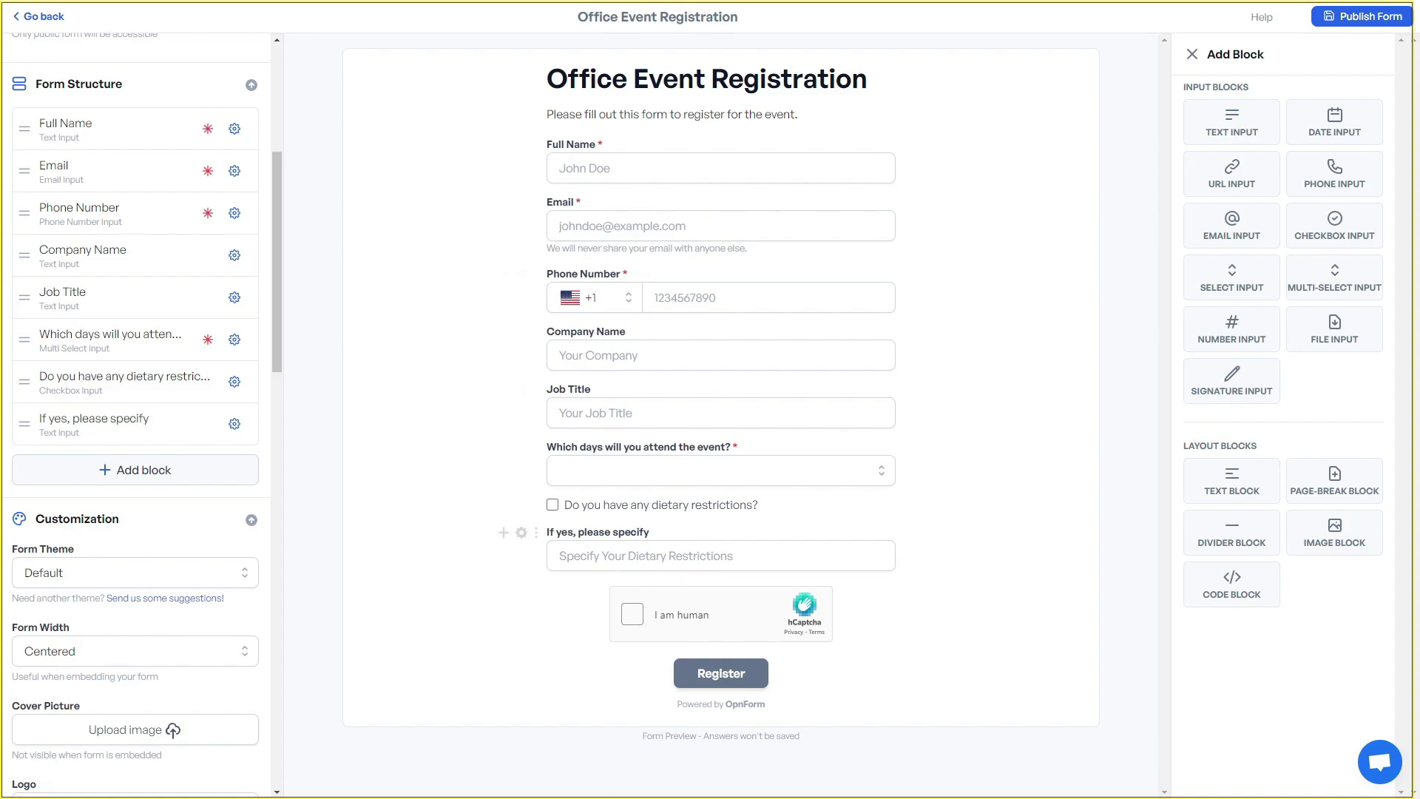
pyautogui.click(1191, 54)
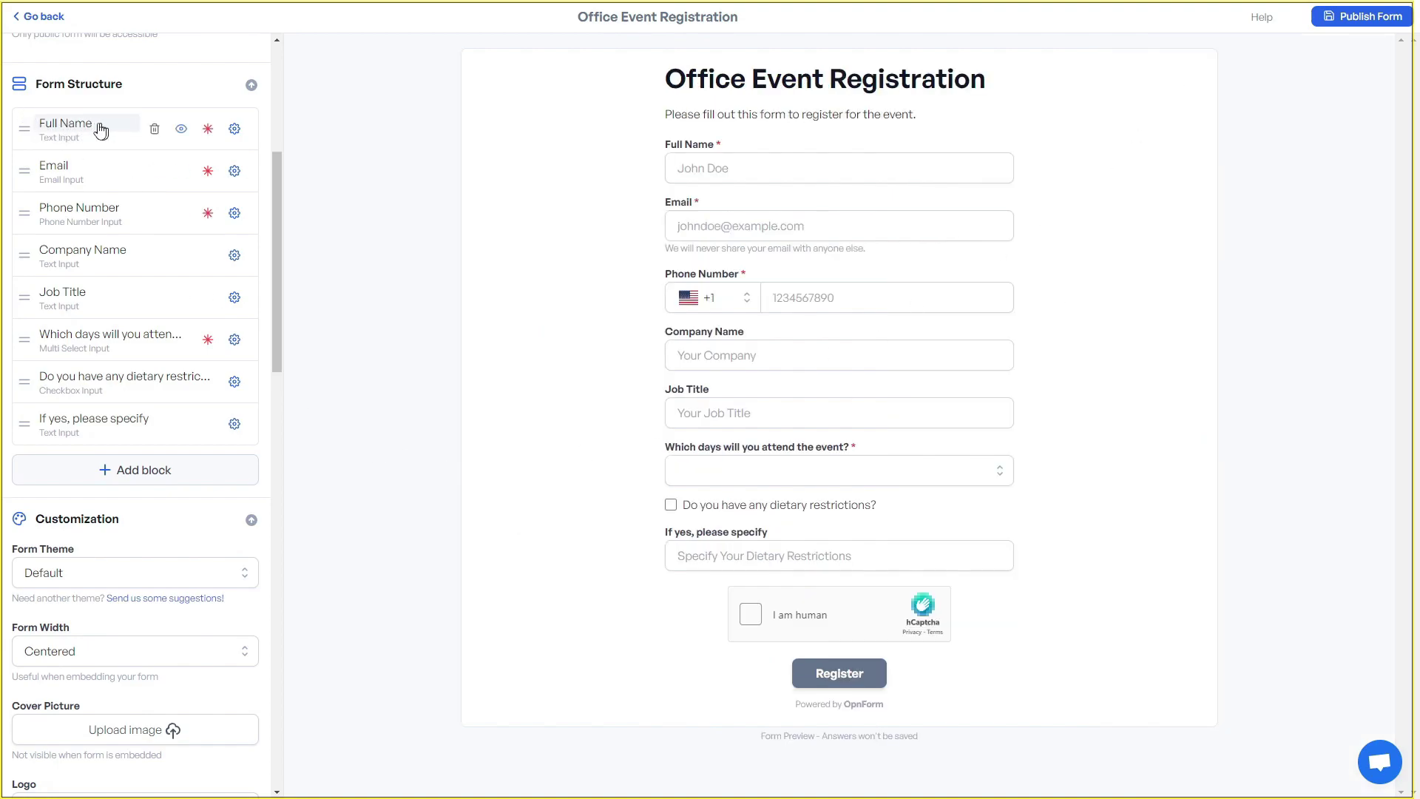
# - Scroll through the Configure "Full Name" field settings
pyautogui.click(235, 130)
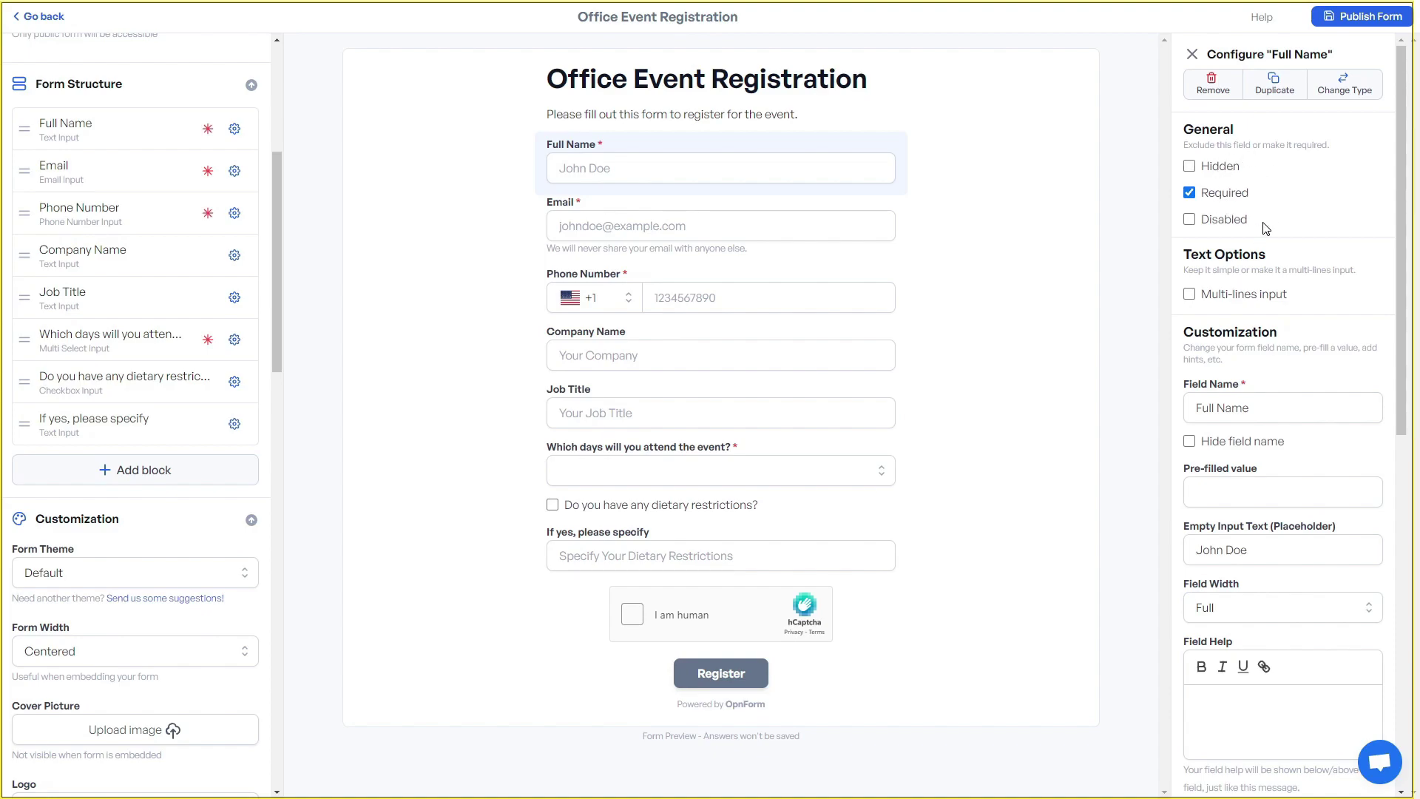
pyautogui.scroll(-1, 1281, 227)
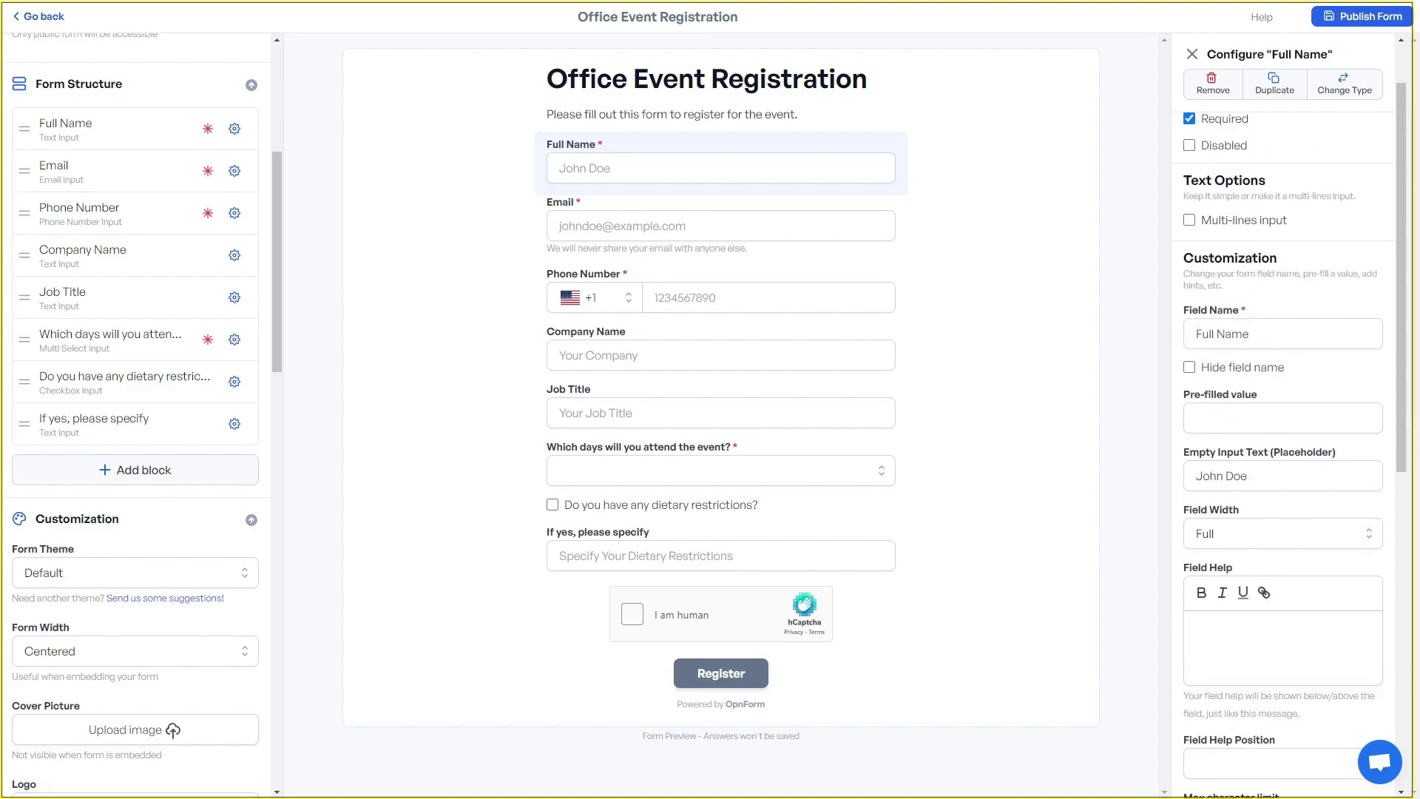
pyautogui.scroll(-1, 1283, 439)
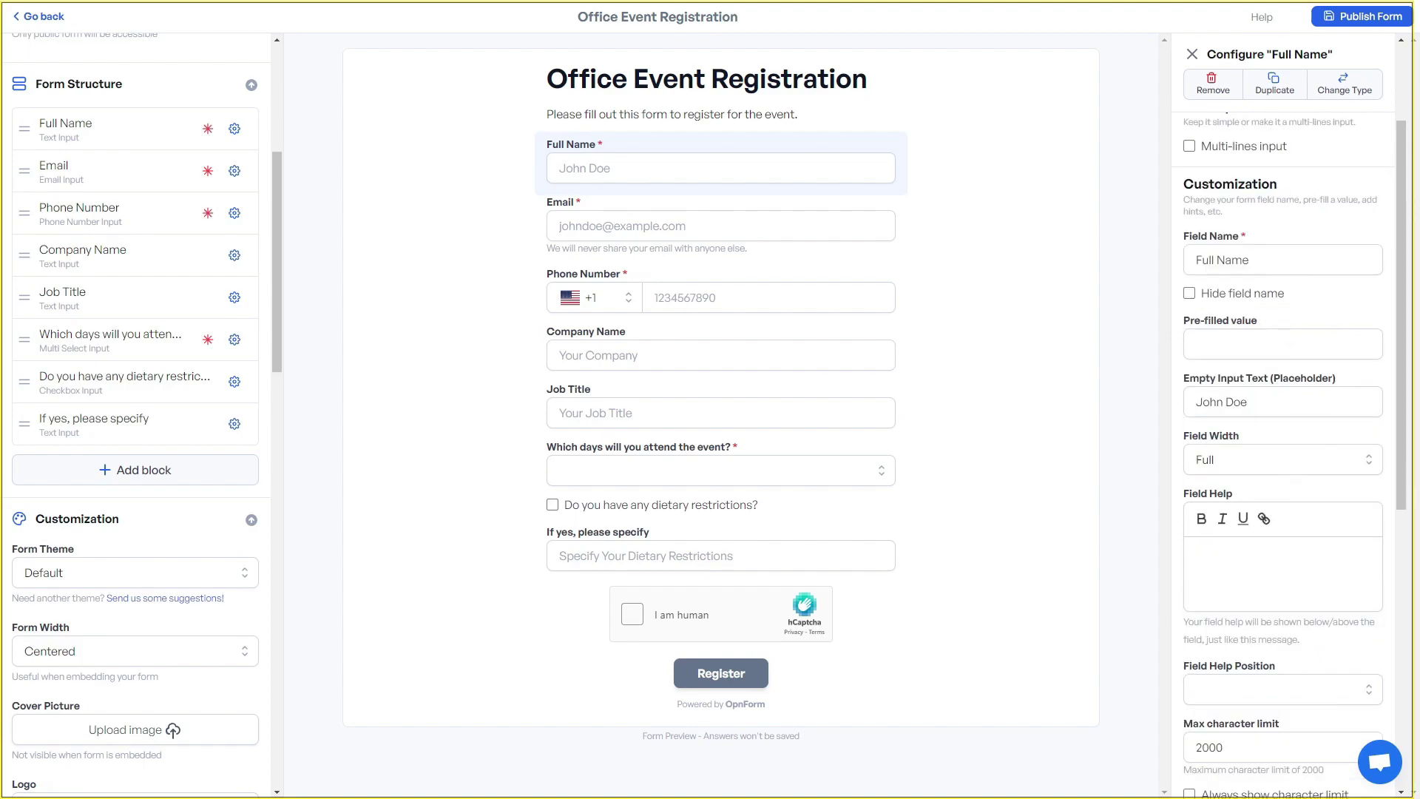
pyautogui.scroll(-2, 1392, 553)
pyautogui.scroll(-4, 1392, 553)
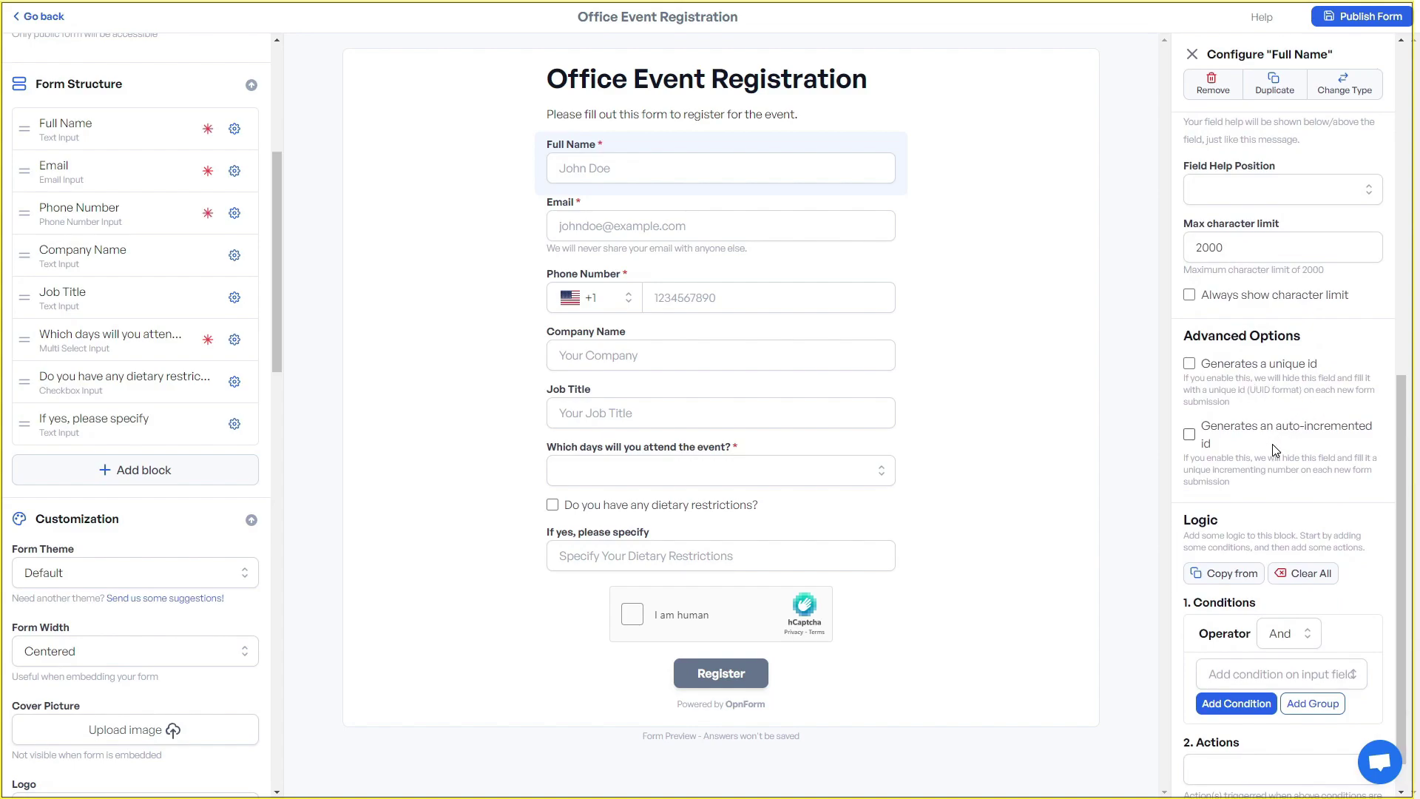
pyautogui.scroll(-1, 1272, 444)
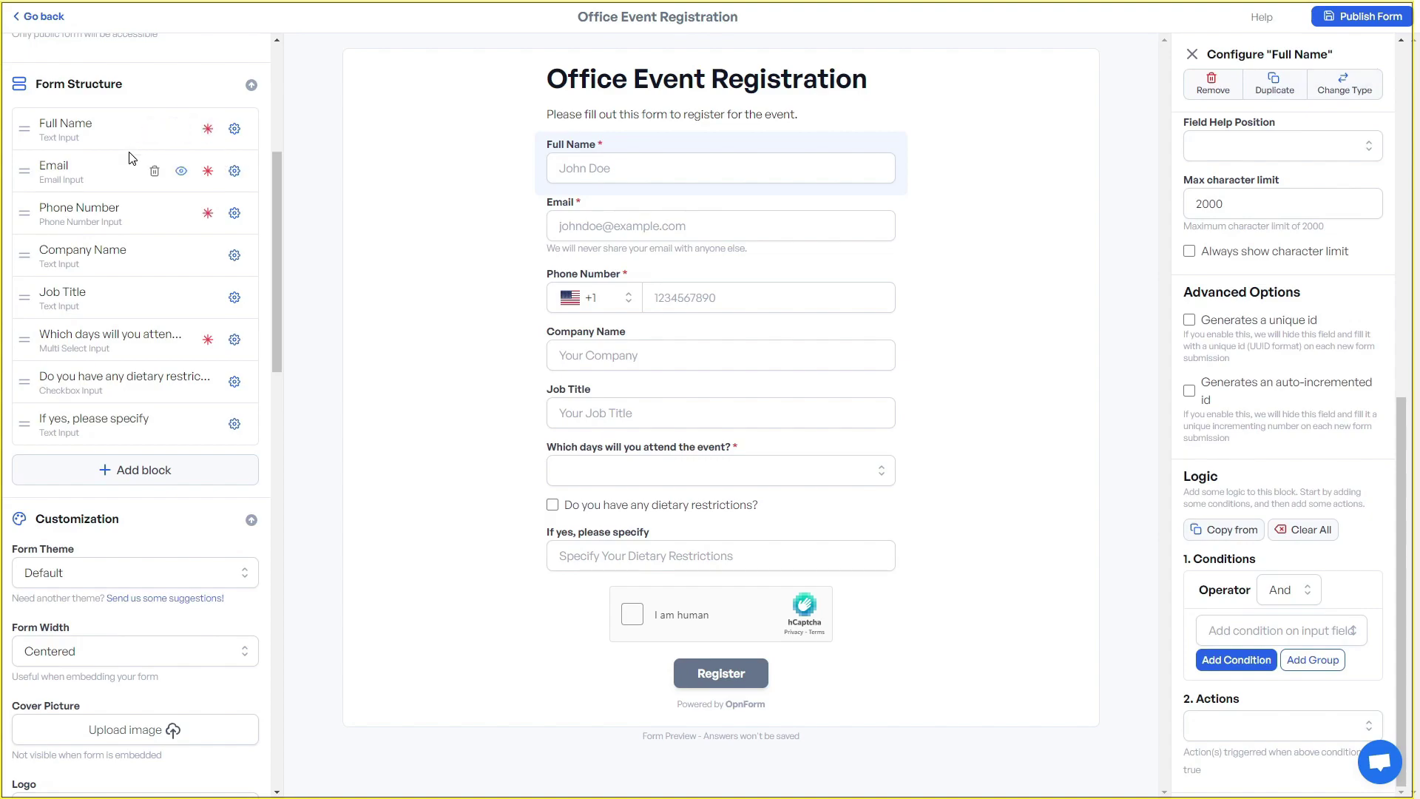
# - Check the Email field's settings, then close the field settings panel
pyautogui.moveTo(164, 172)
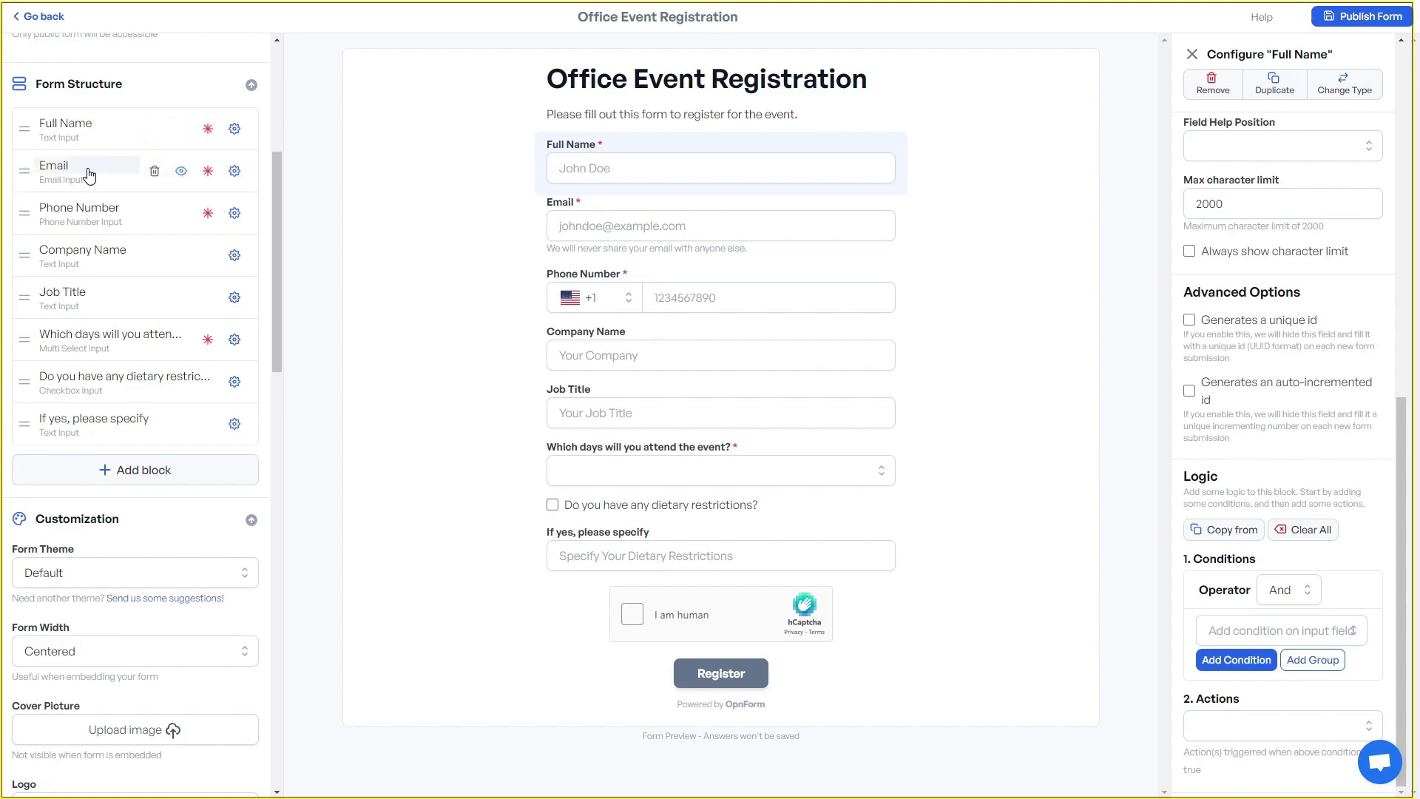
pyautogui.click(234, 171)
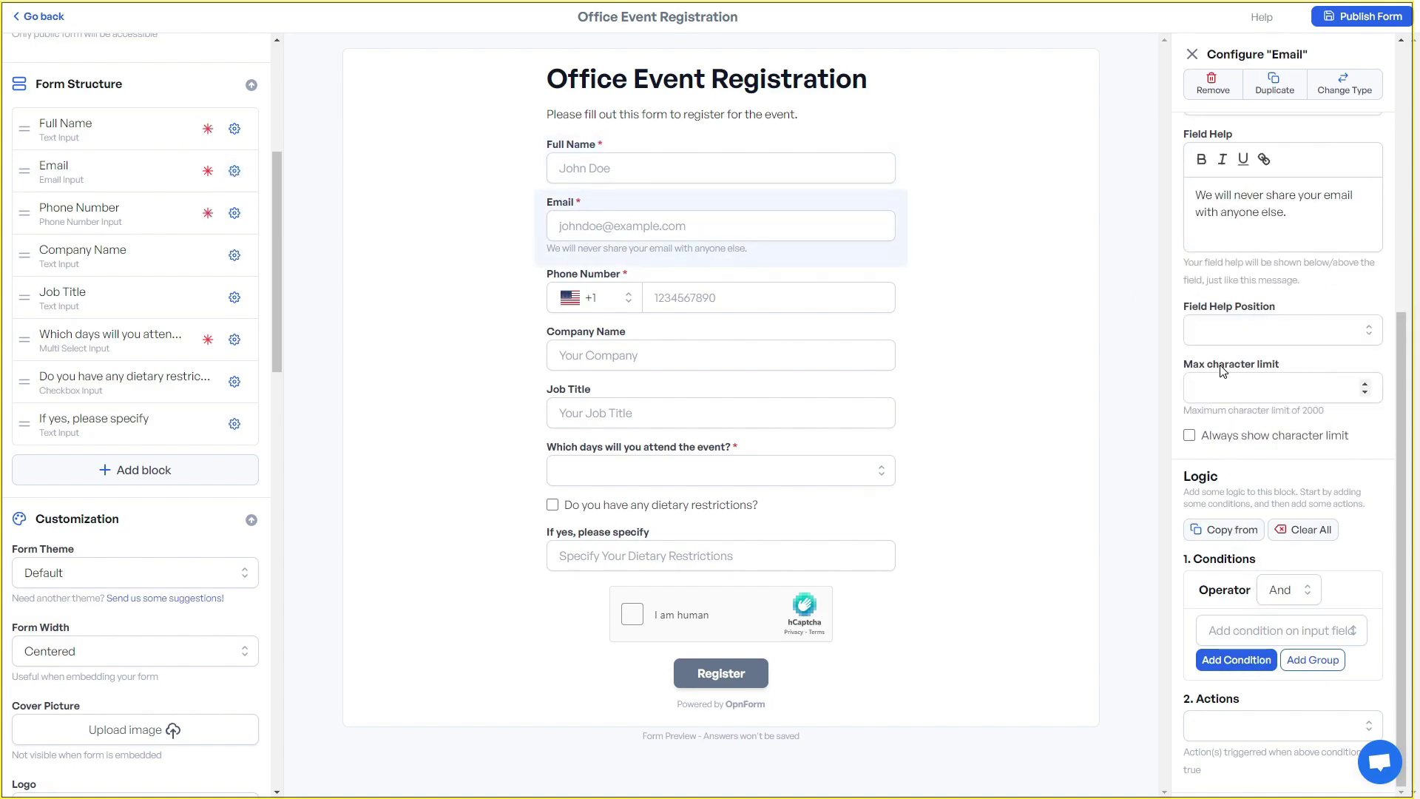
pyautogui.click(1191, 54)
pyautogui.scroll(-3, 171, 481)
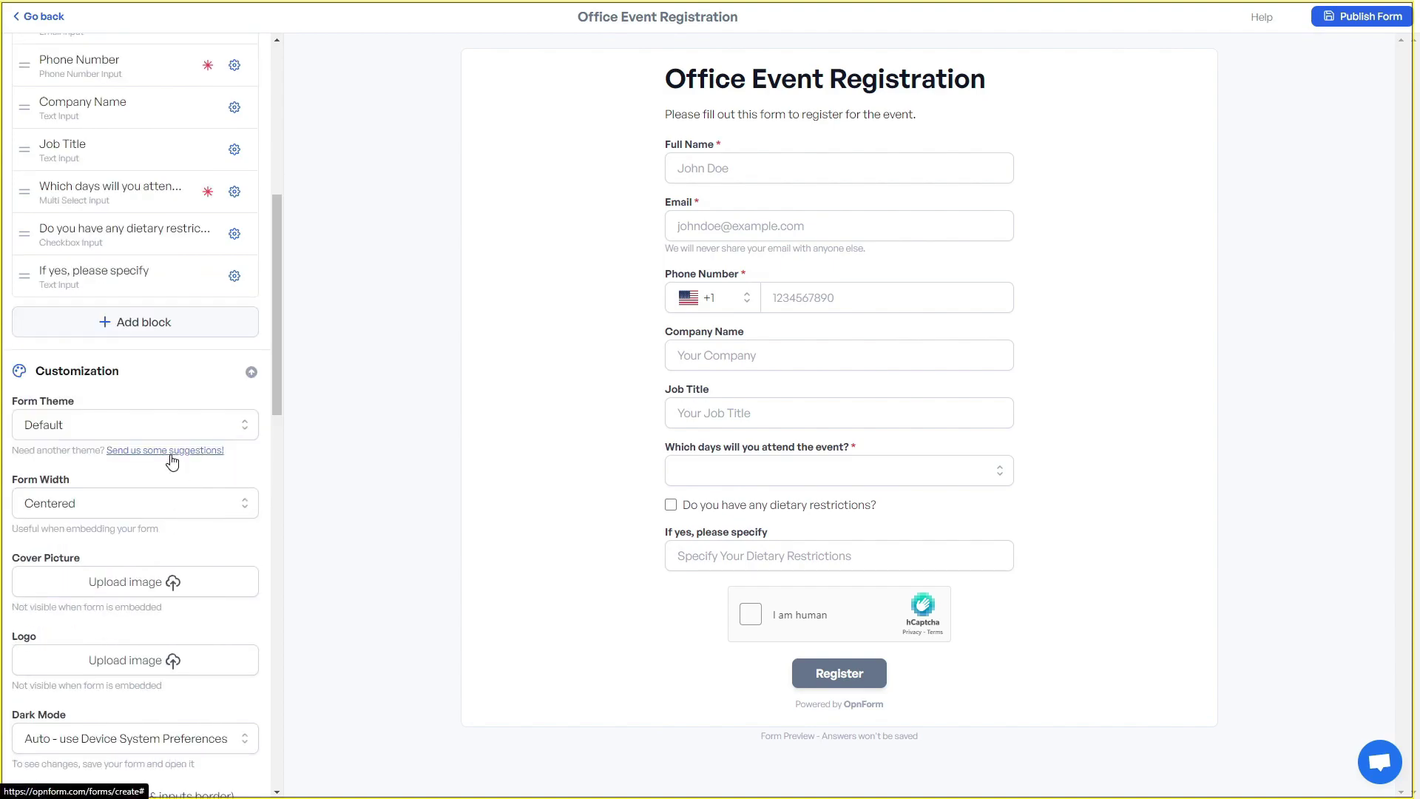
# - Switch the form theme from Simple to Notion, leaving form width on Centered
pyautogui.click(90, 433)
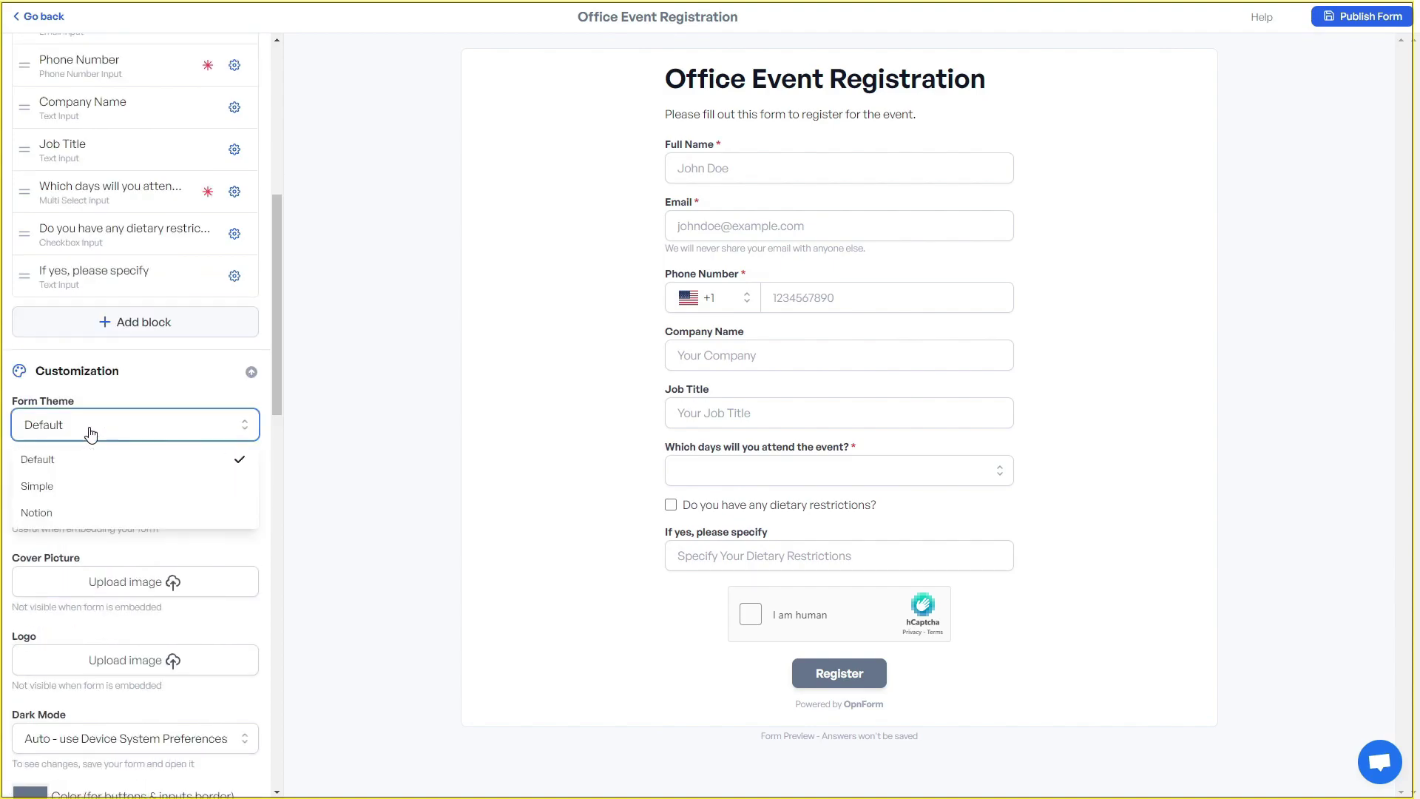
pyautogui.click(49, 487)
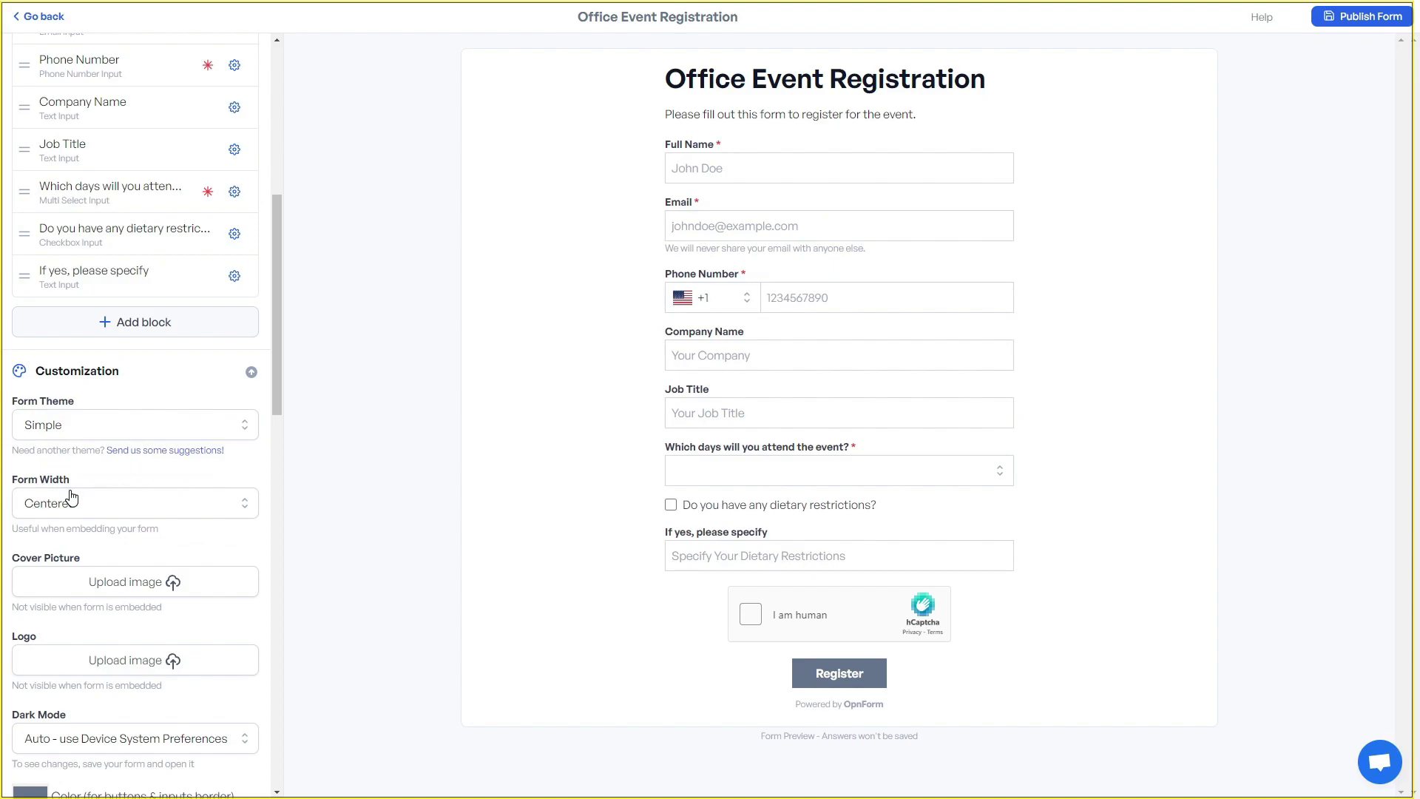
pyautogui.click(74, 429)
pyautogui.click(56, 509)
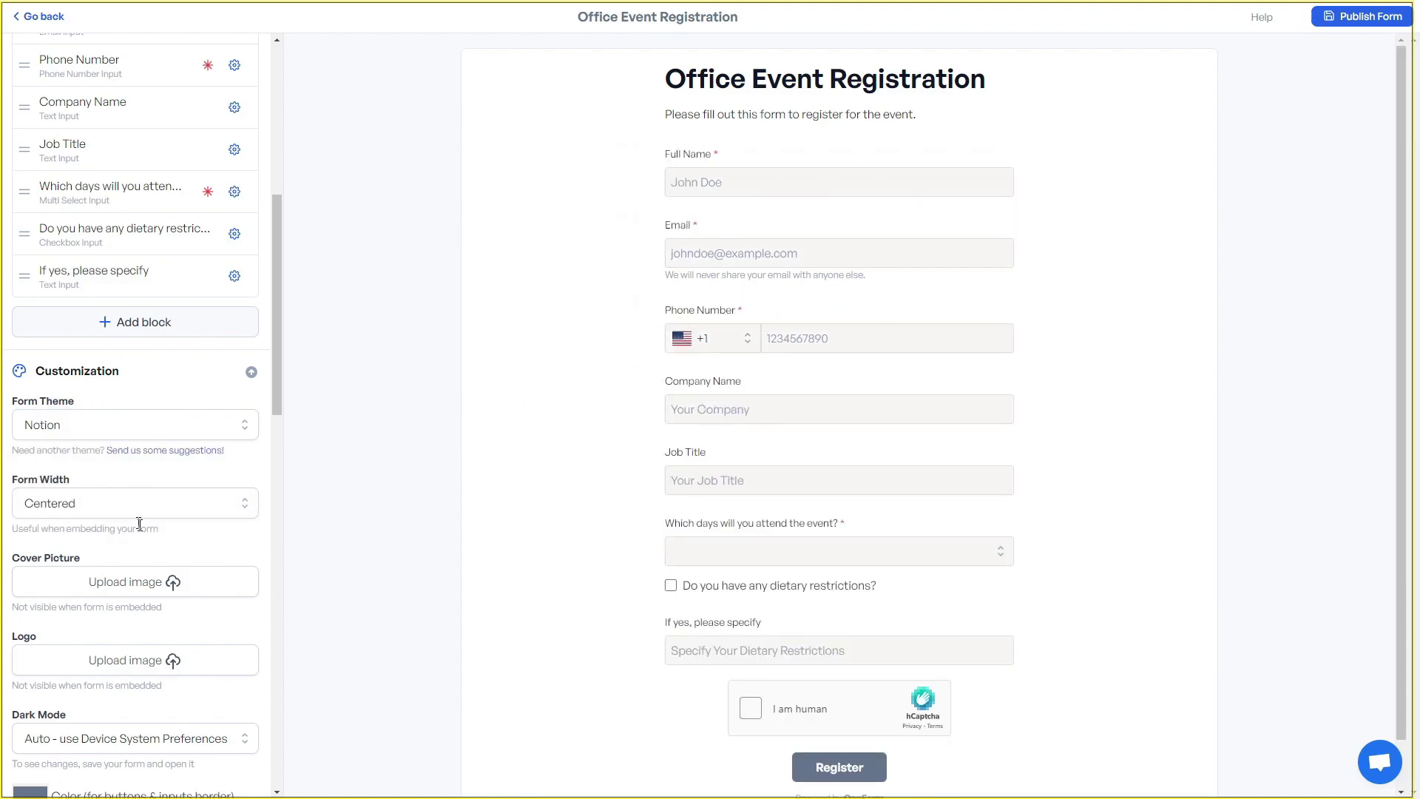
pyautogui.click(103, 510)
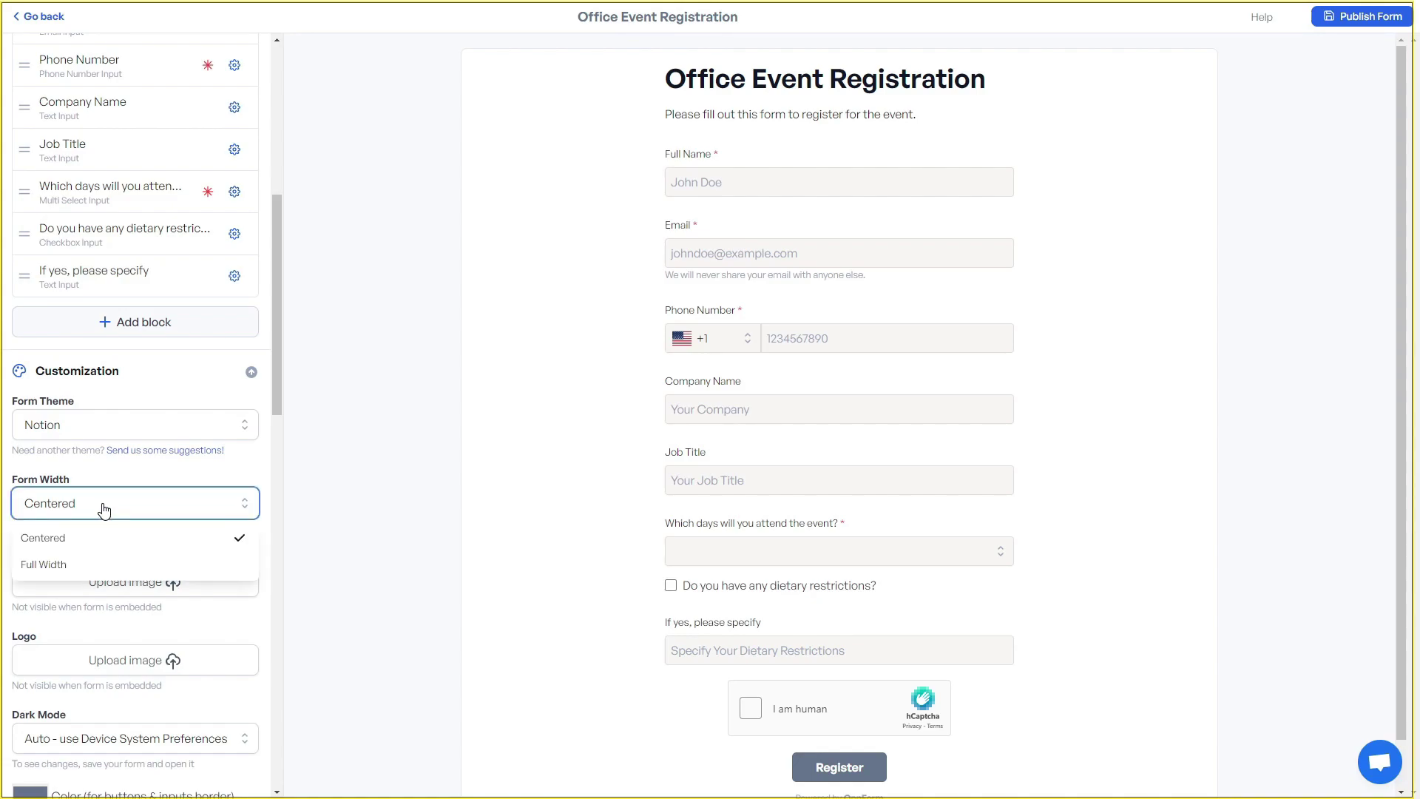
pyautogui.click(104, 510)
# - Scroll down to the submission settings showing the Register button and success page
pyautogui.scroll(-1, 222, 569)
pyautogui.scroll(-2, 178, 521)
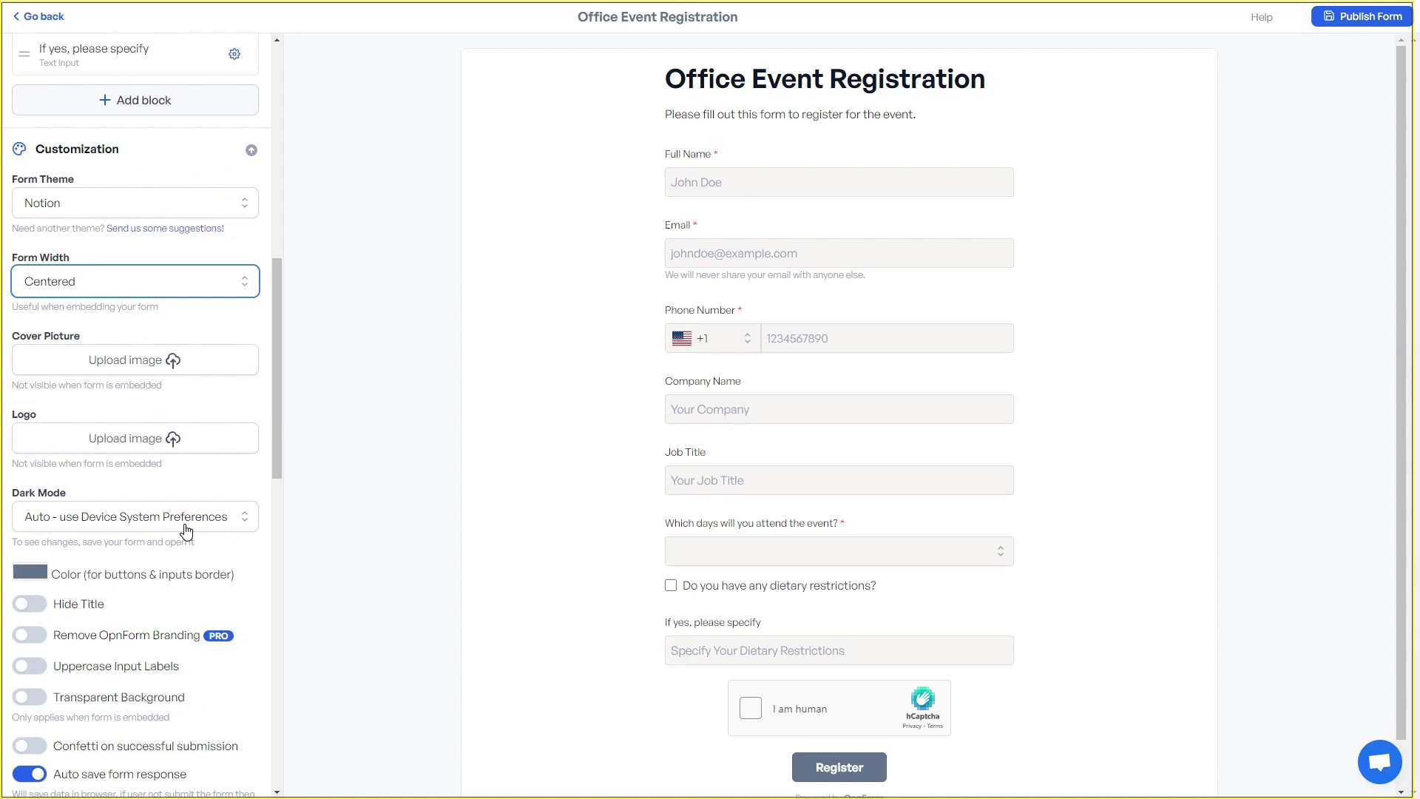
pyautogui.scroll(-2, 185, 530)
pyautogui.scroll(-1, 197, 634)
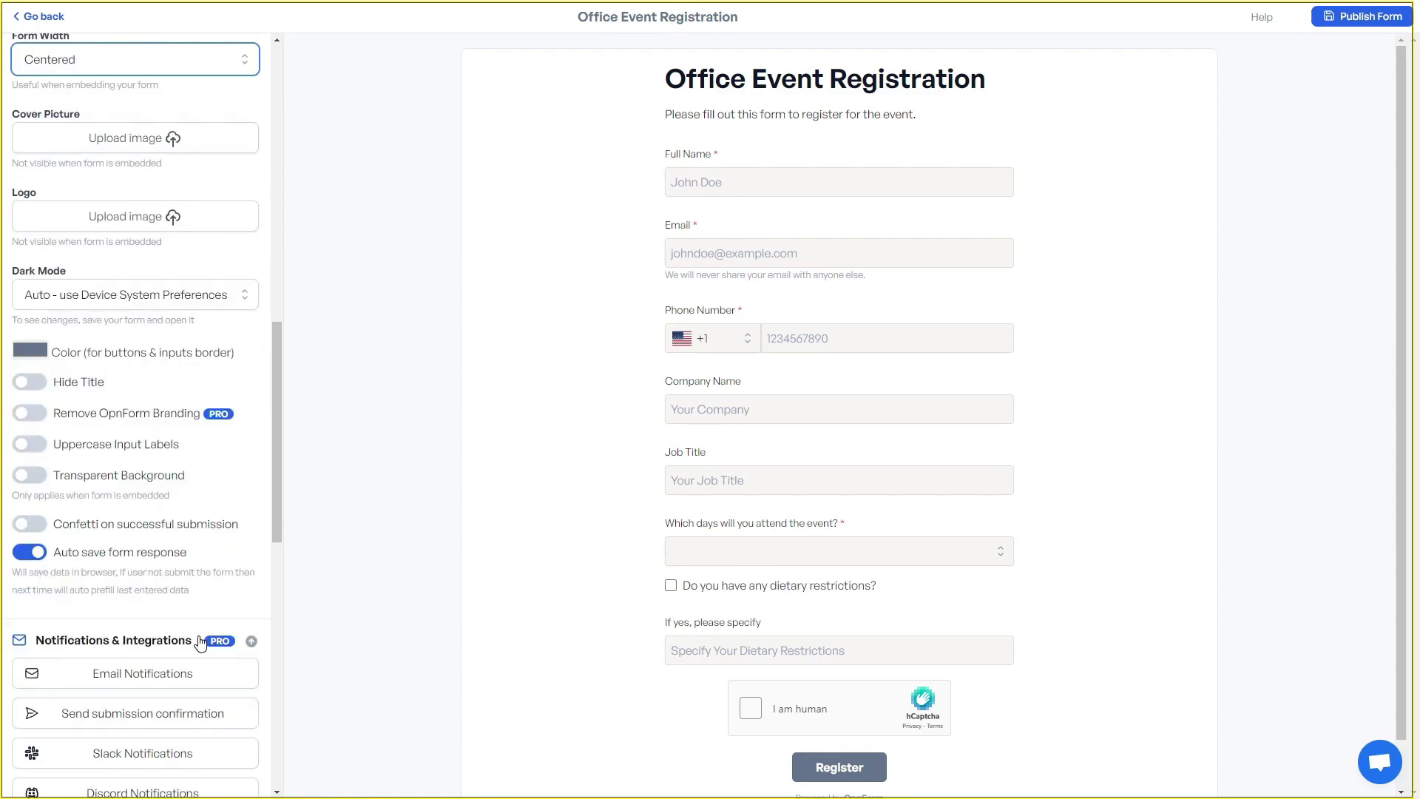
pyautogui.scroll(-1, 200, 640)
pyautogui.scroll(-1, 230, 446)
pyautogui.scroll(-1, 270, 458)
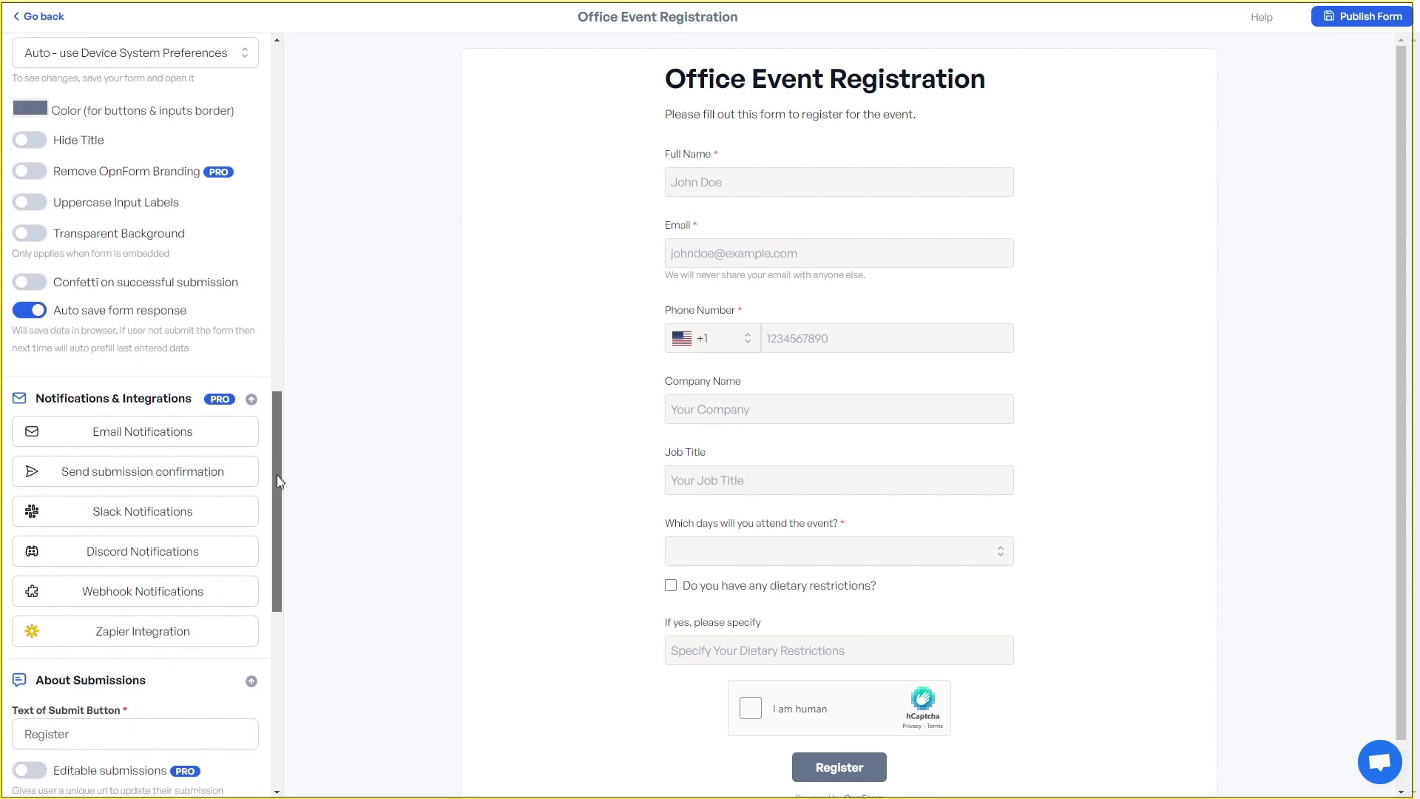
pyautogui.scroll(-1, 280, 481)
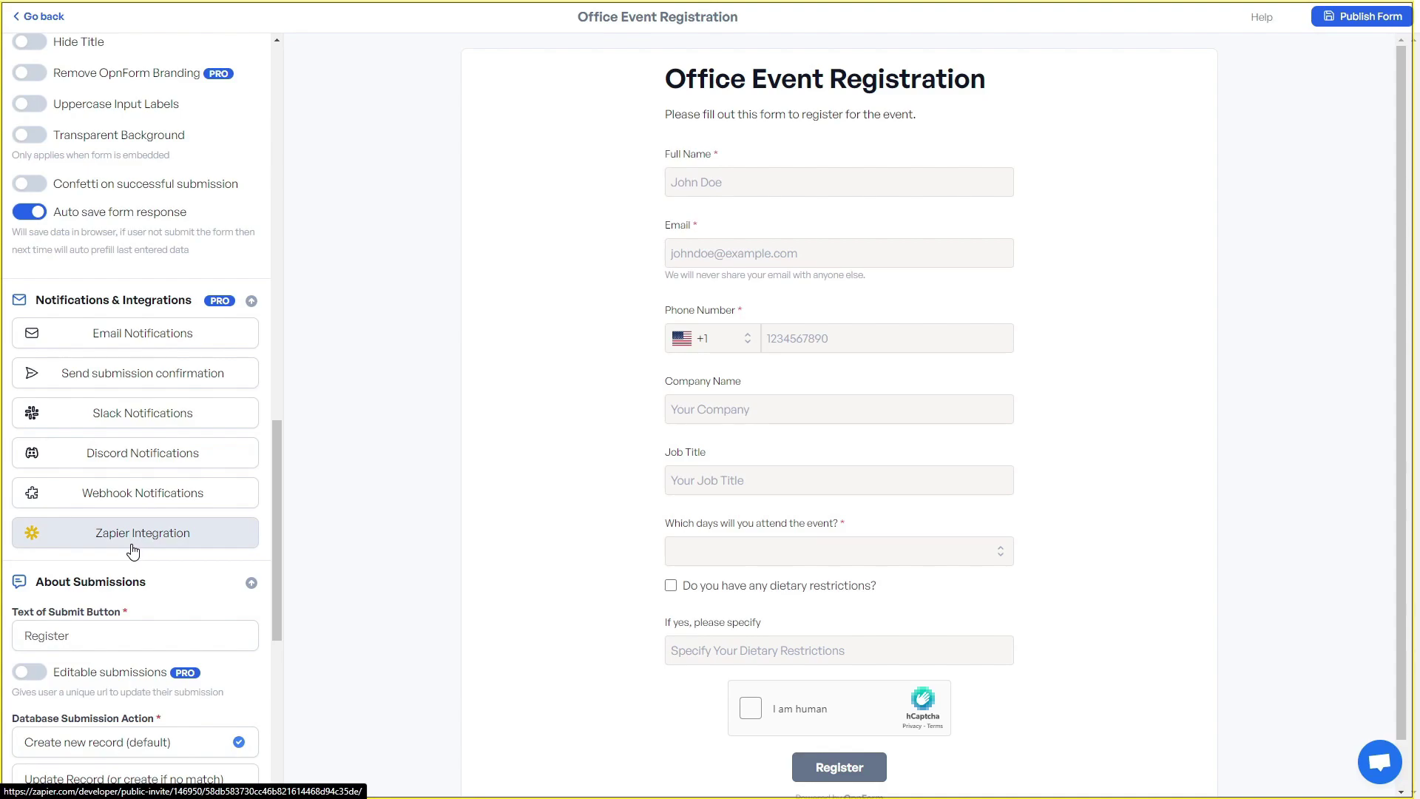
pyautogui.scroll(-3, 265, 556)
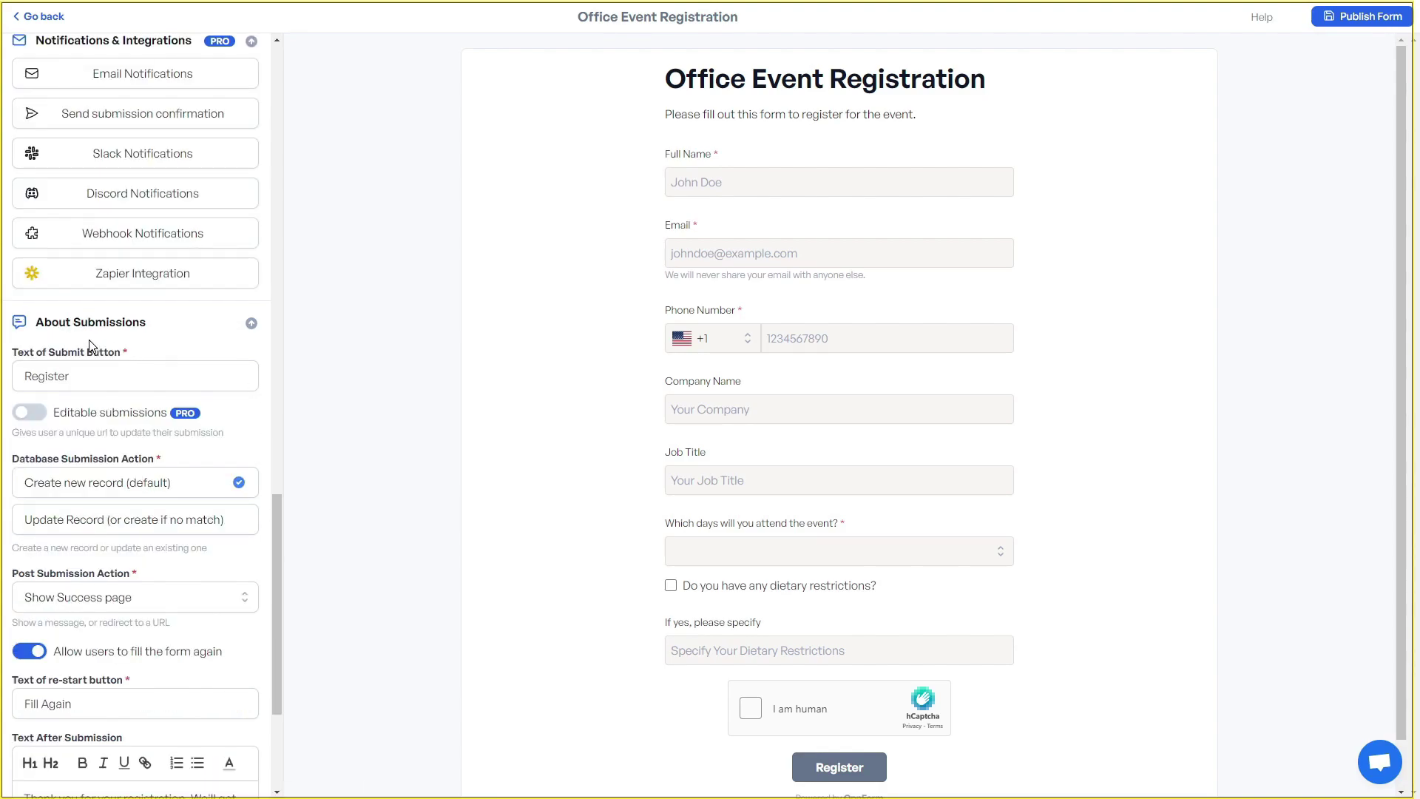
pyautogui.scroll(1, 81, 337)
pyautogui.scroll(-1, 82, 337)
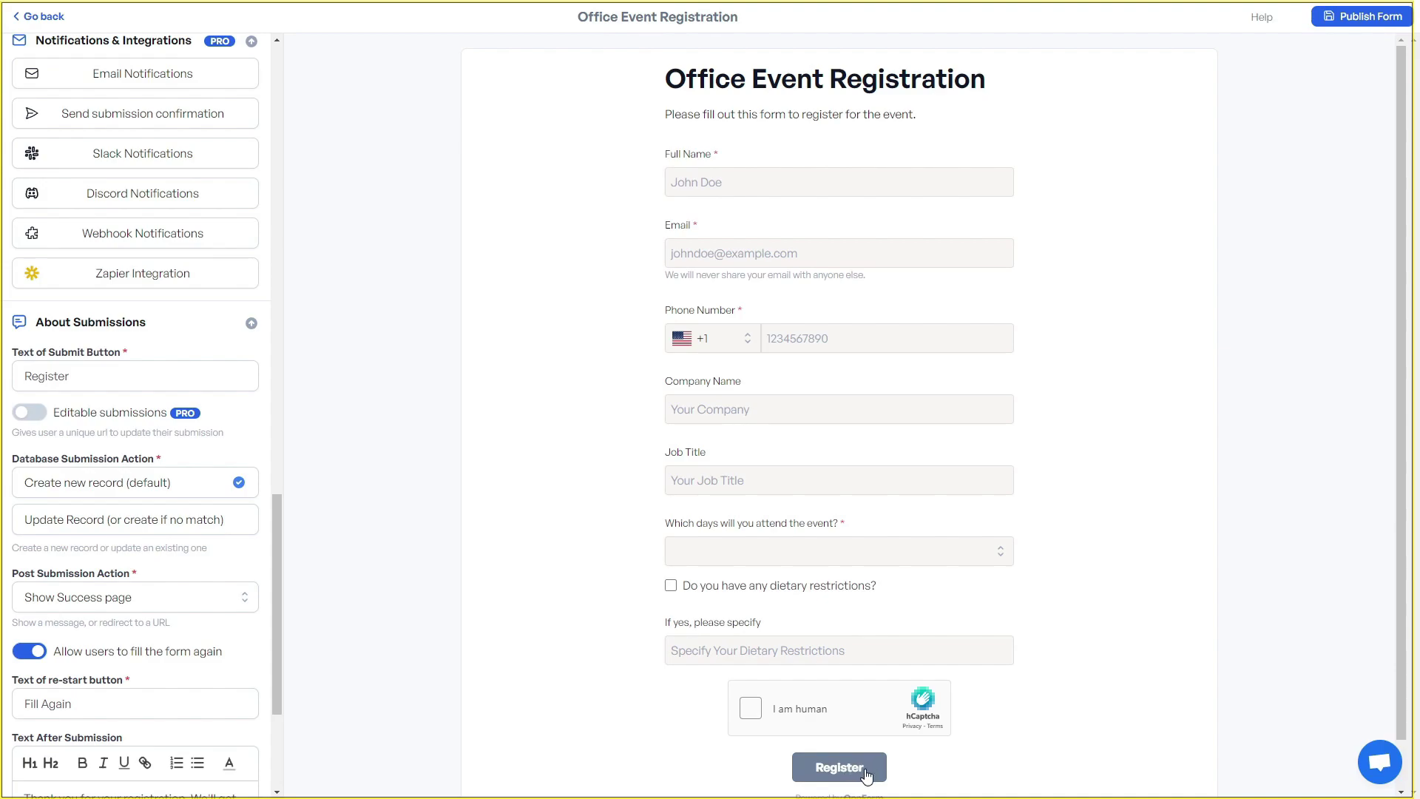
# - Replace the Register button text with 'Sign Up', keeping Show Success page after submission
pyautogui.doubleClick(68, 376)
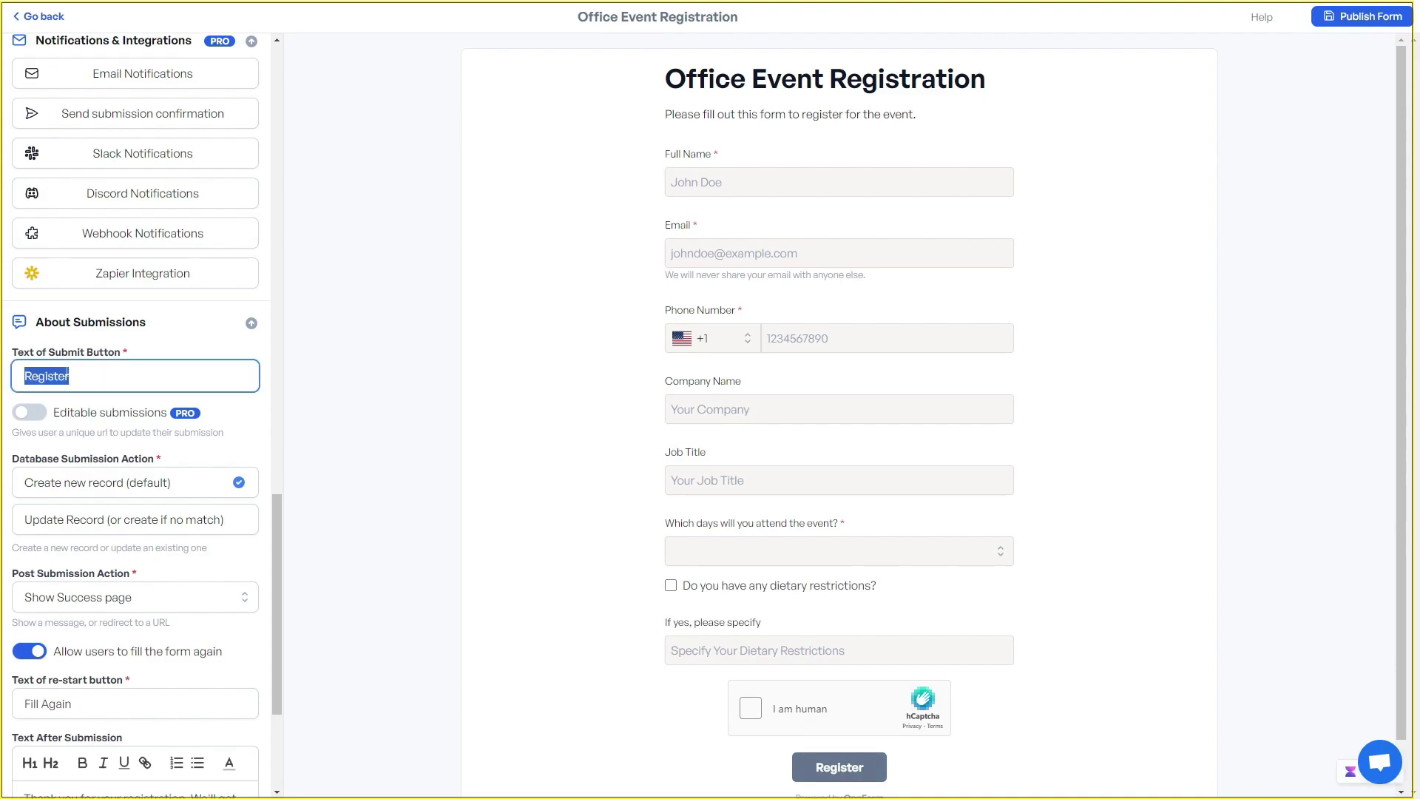
pyautogui.write('Sl')
pyautogui.write('gn Up')
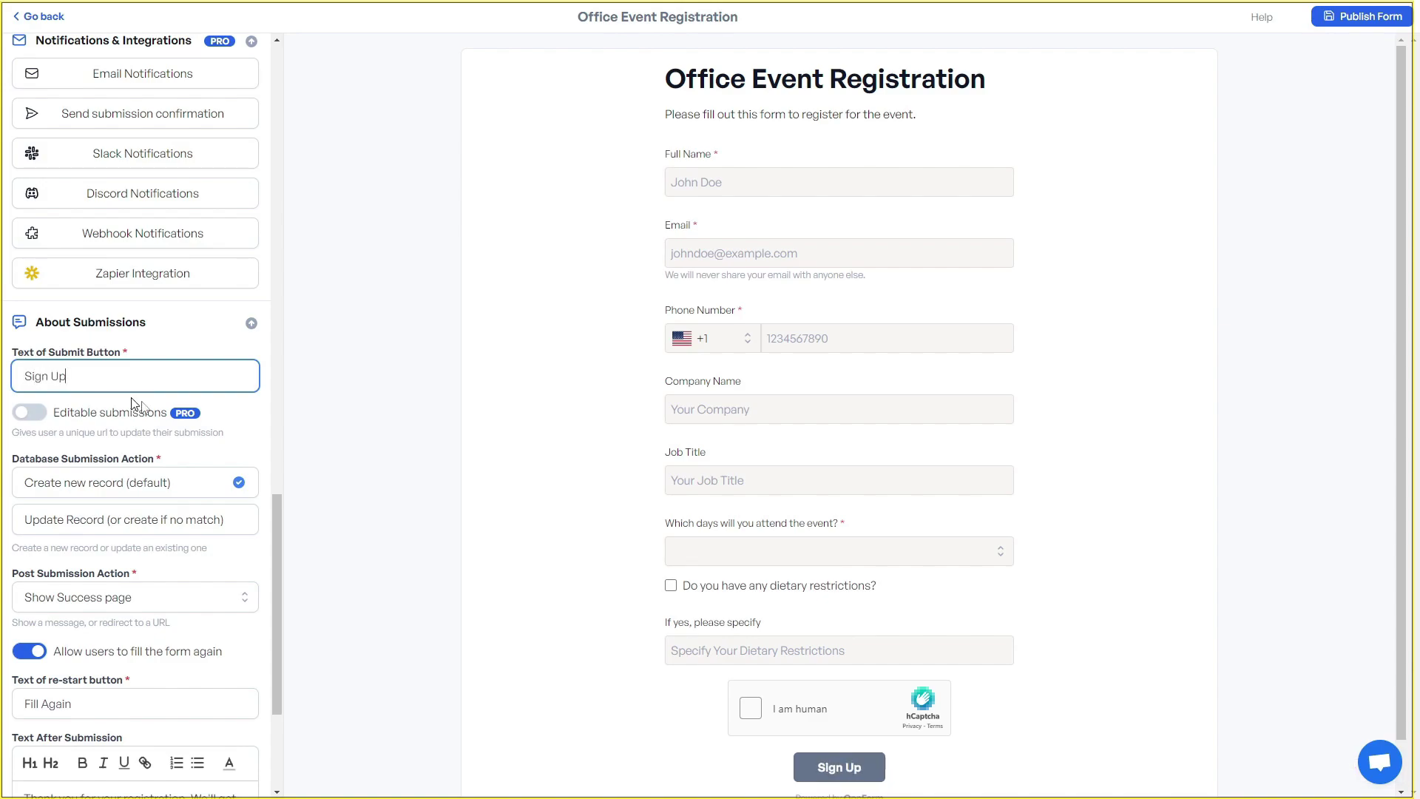
pyautogui.moveTo(277, 514); pyautogui.dragTo(275, 565)
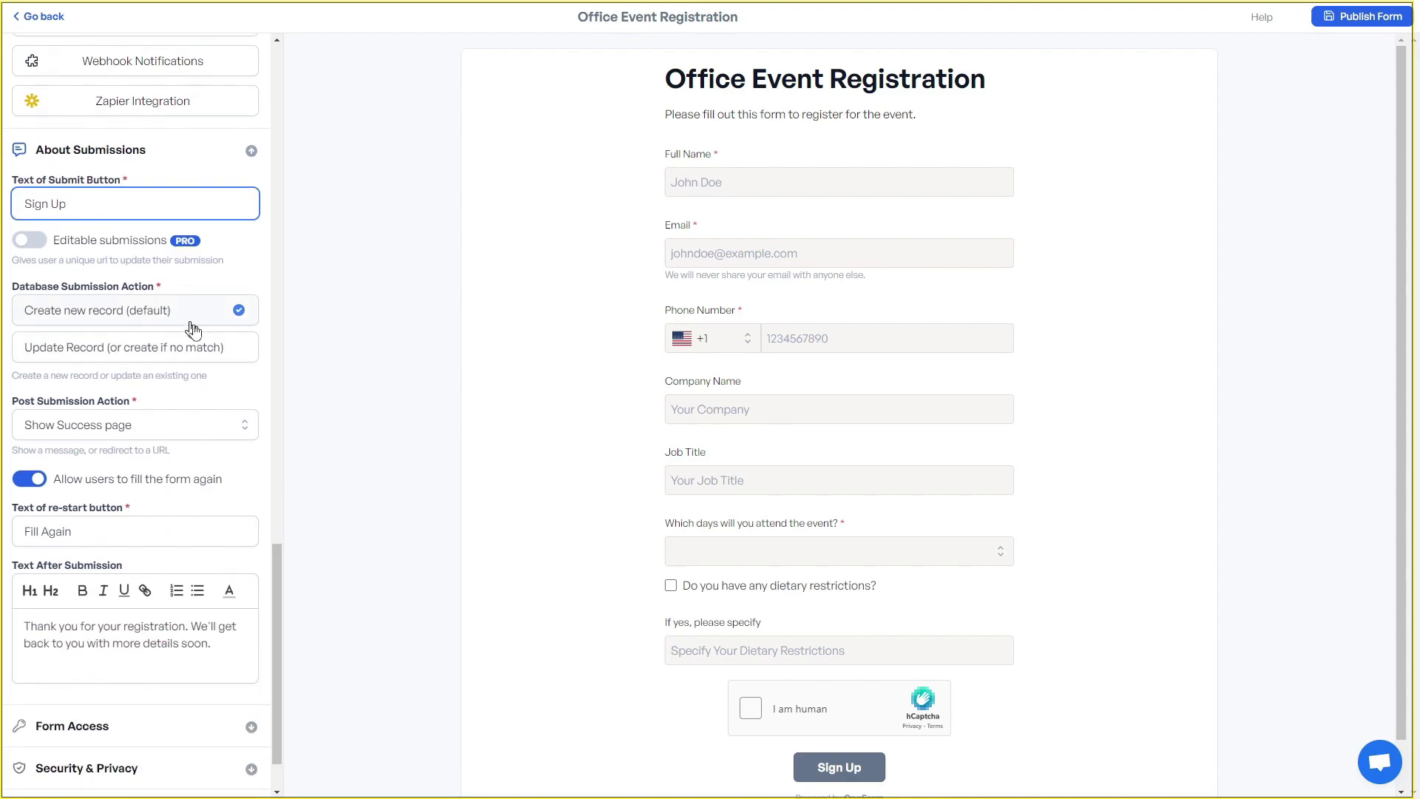
pyautogui.click(170, 420)
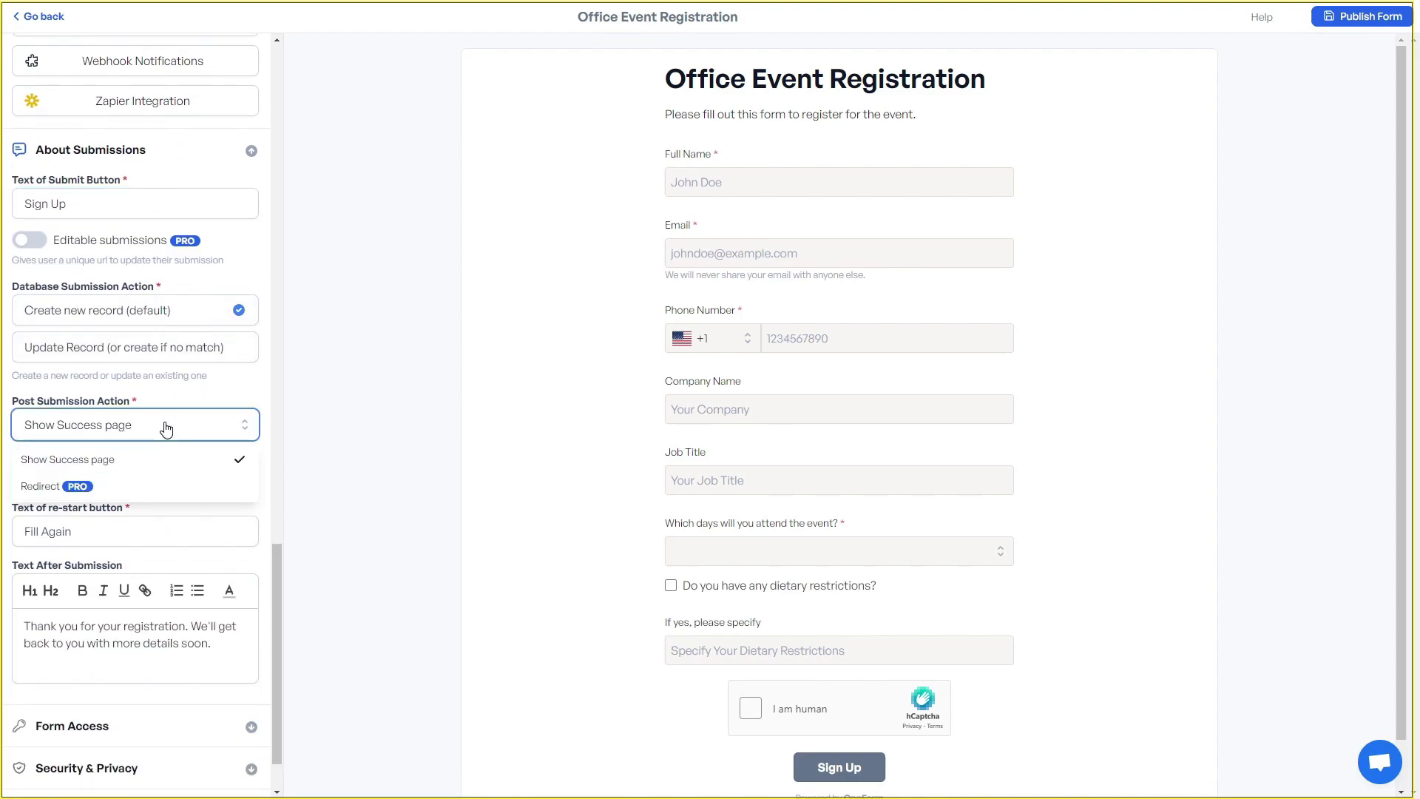
pyautogui.click(135, 429)
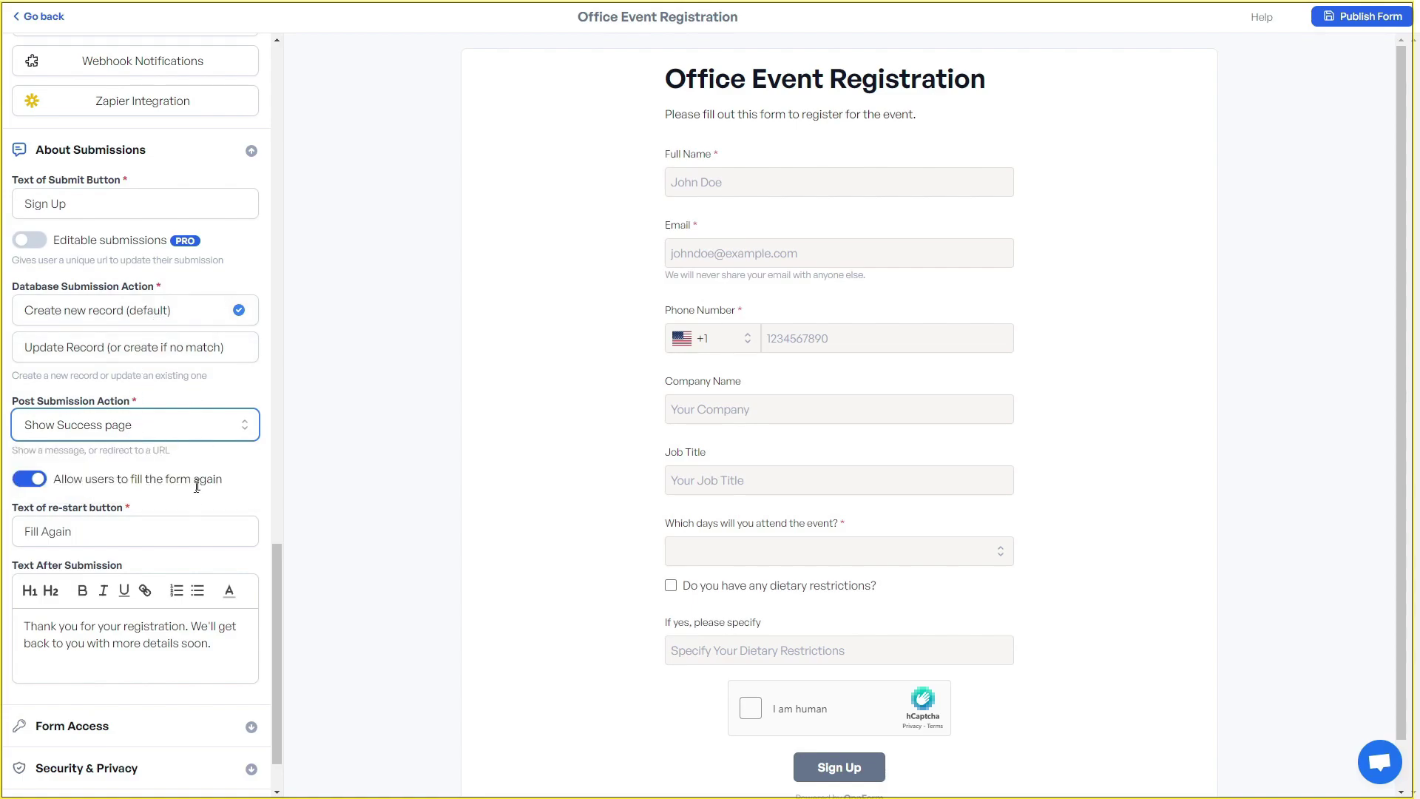
pyautogui.moveTo(281, 604); pyautogui.dragTo(284, 662)
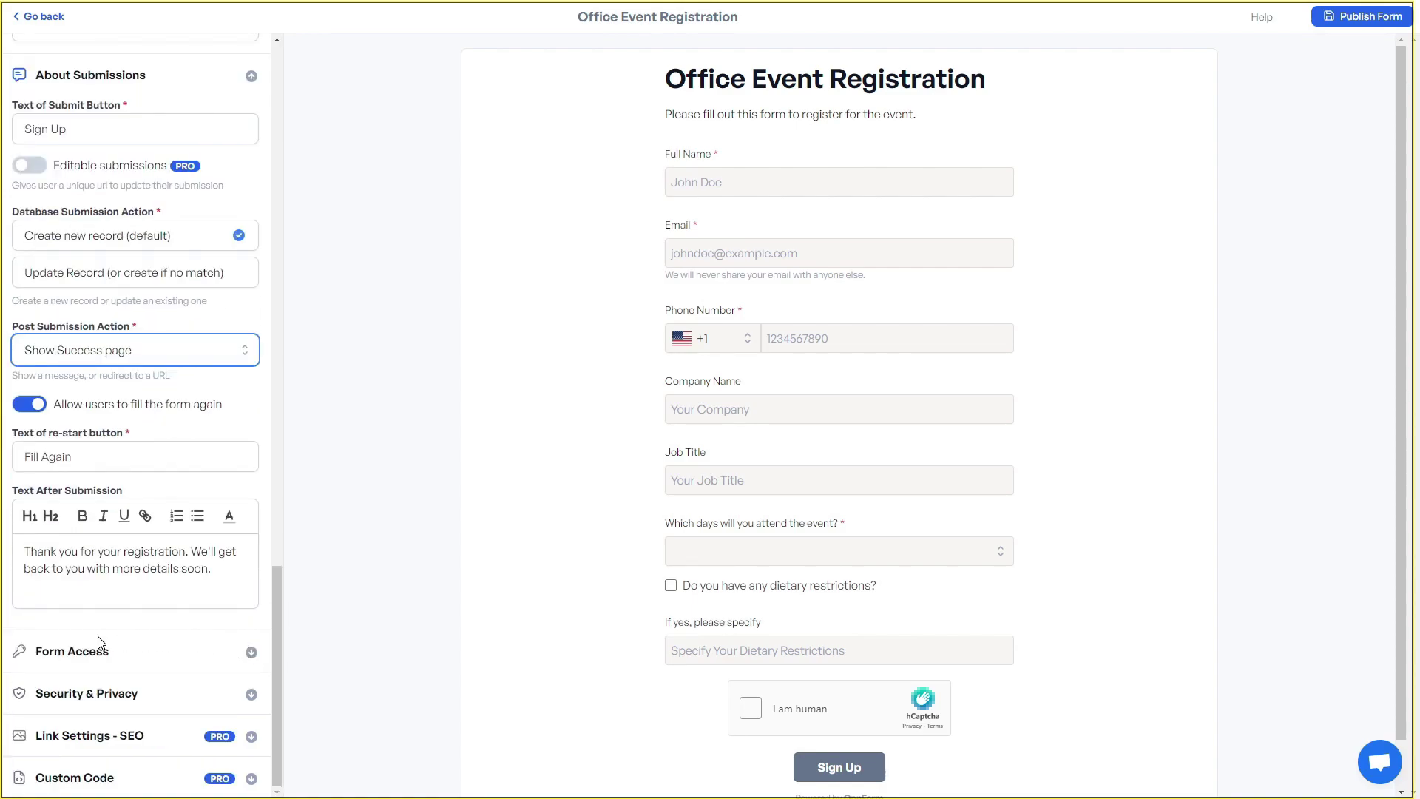
# - Expand the access, security and privacy, link and SEO, and custom code sections
pyautogui.click(74, 656)
pyautogui.scroll(-3, 272, 609)
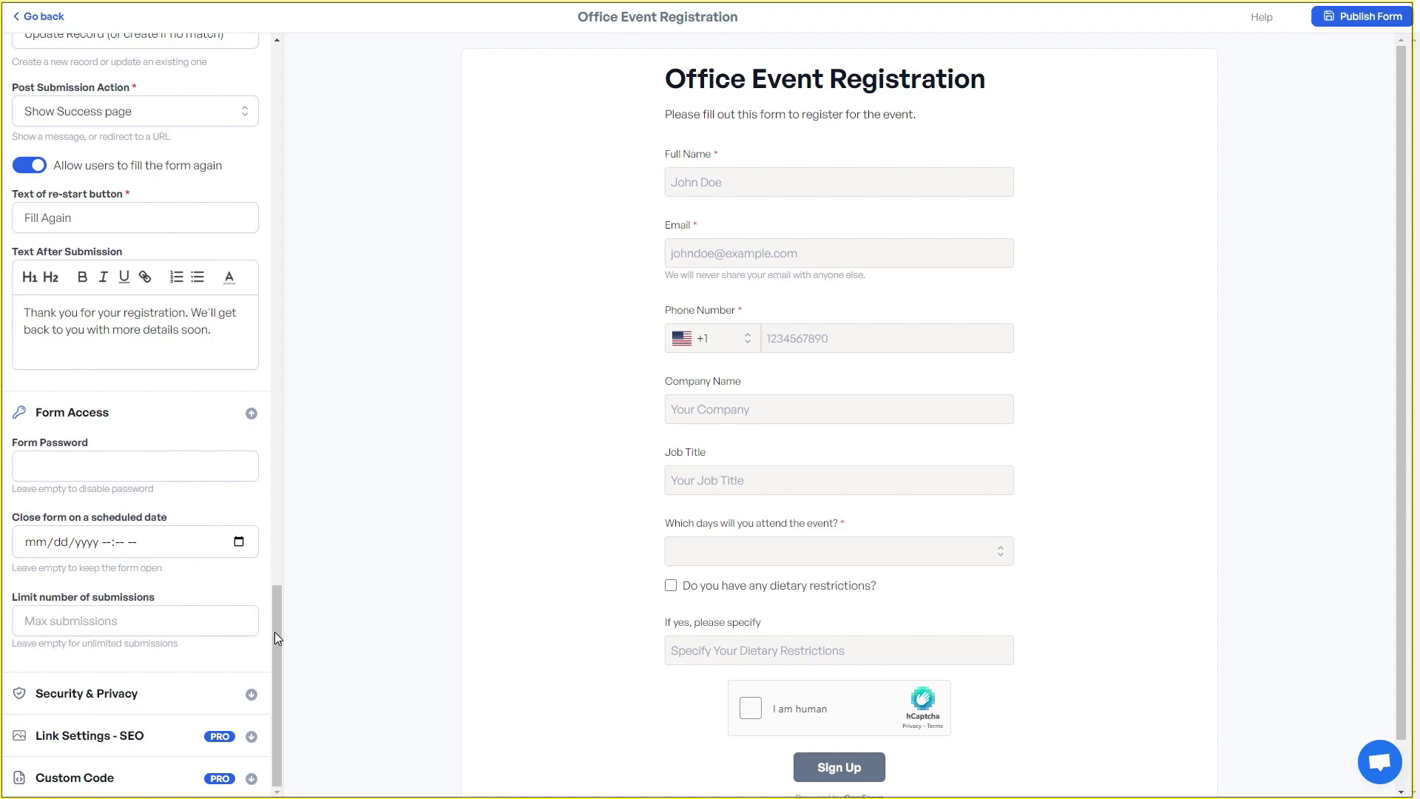
pyautogui.click(100, 693)
pyautogui.scroll(-2, 275, 621)
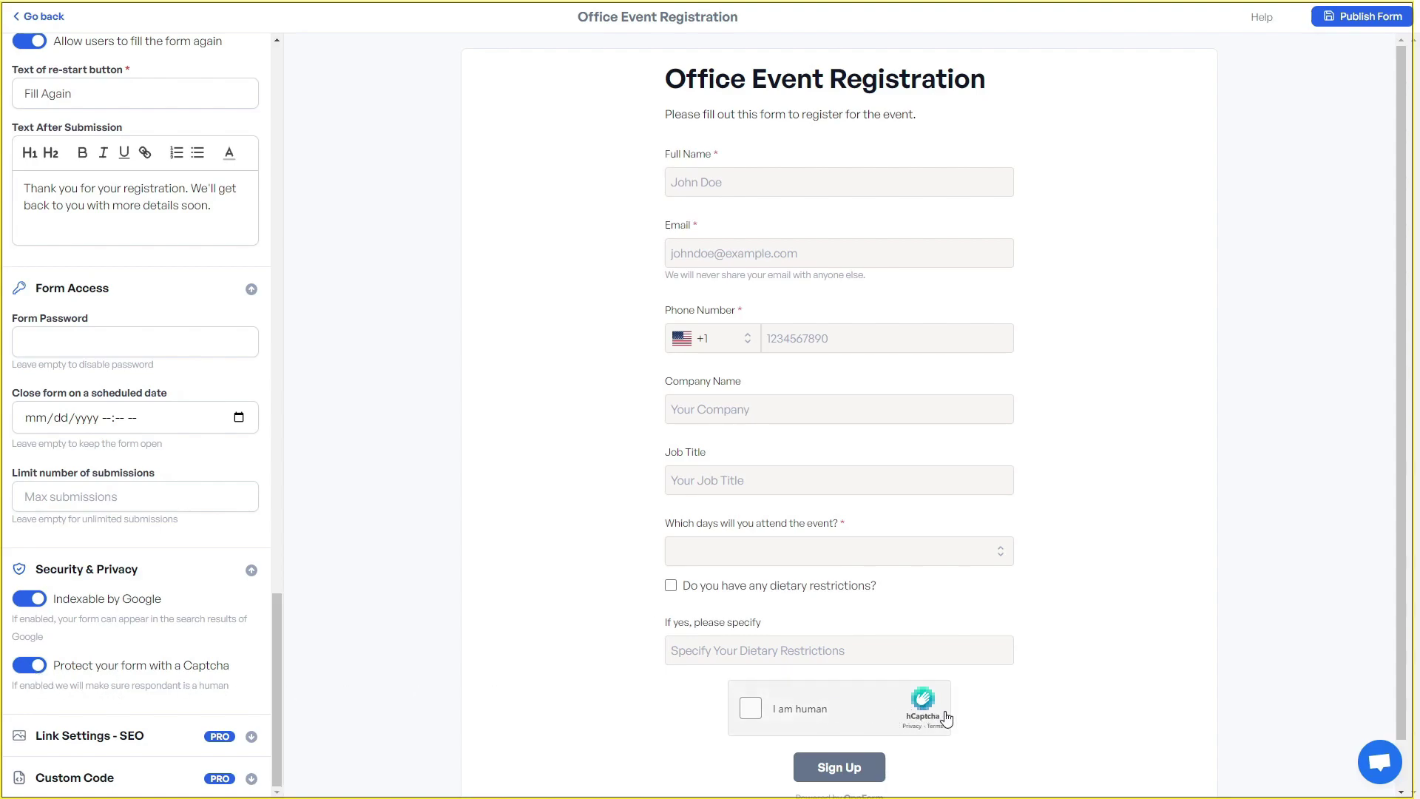
pyautogui.click(94, 735)
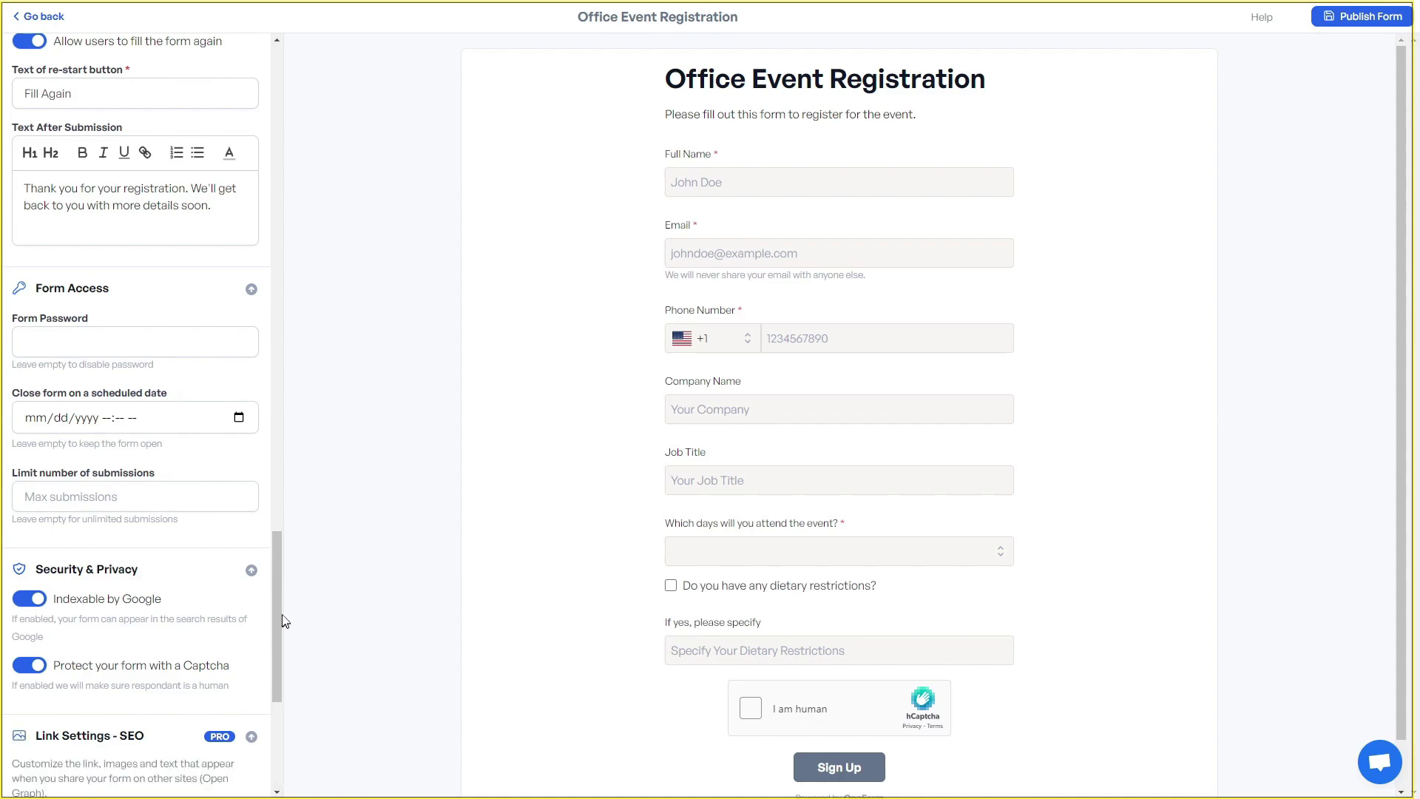
pyautogui.moveTo(282, 614); pyautogui.dragTo(276, 712)
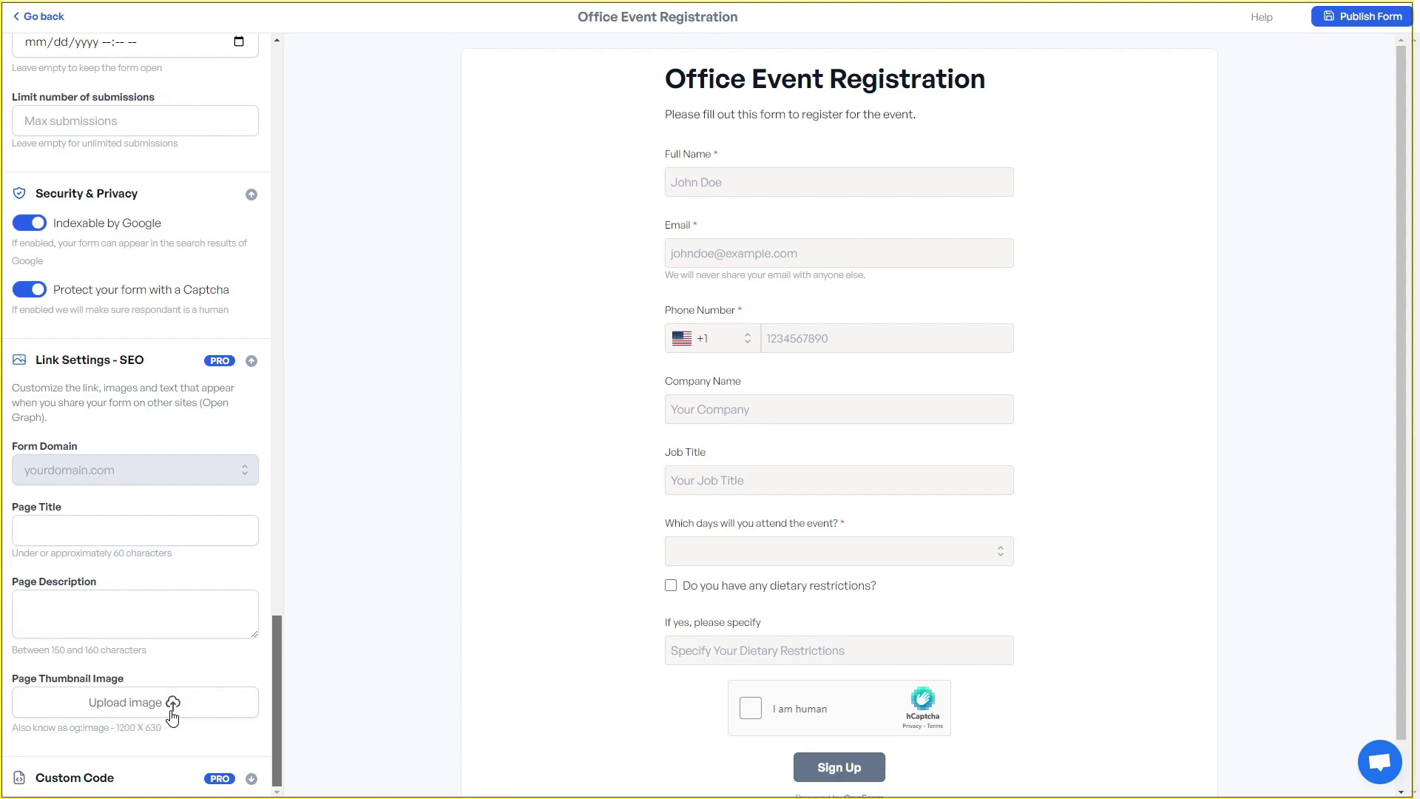
pyautogui.click(100, 778)
pyautogui.scroll(-5, 277, 633)
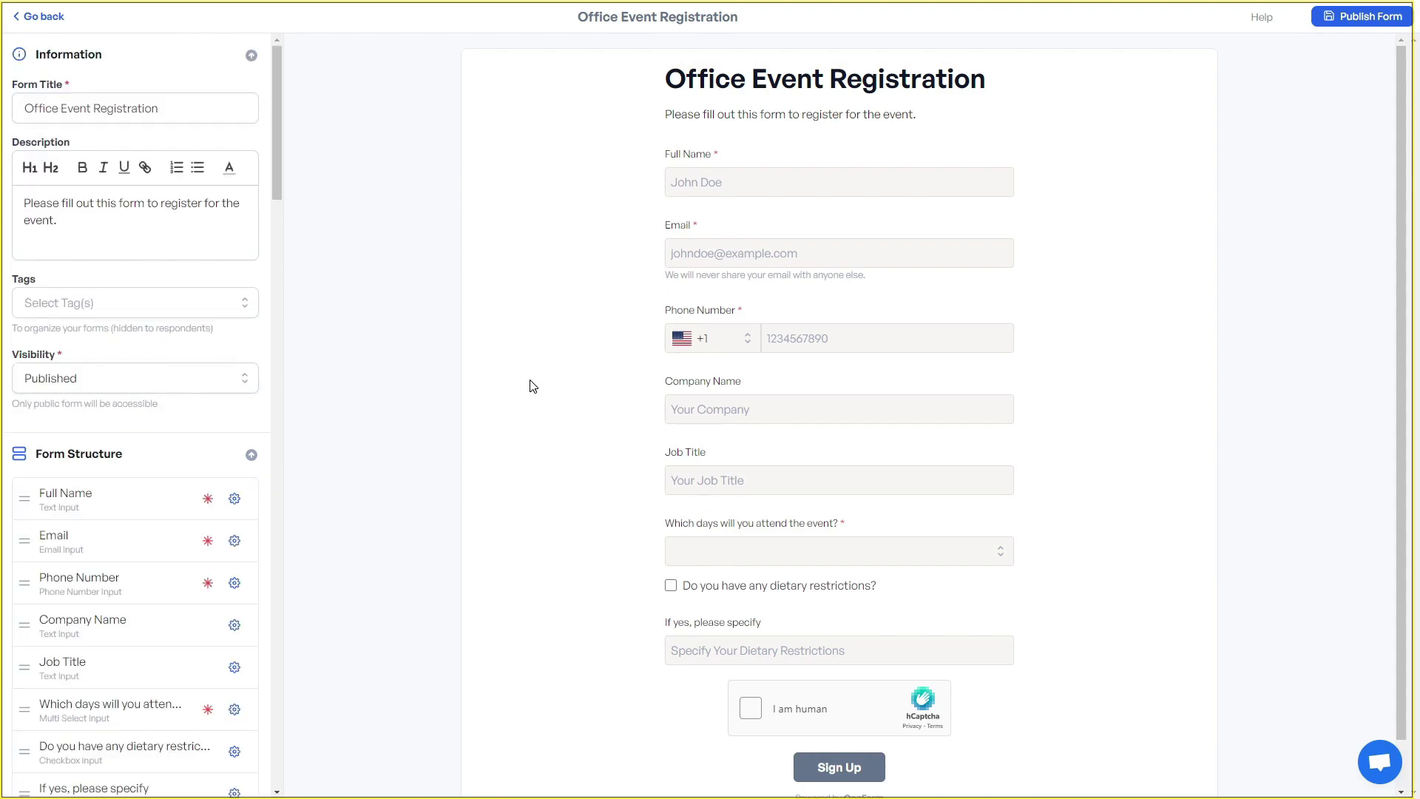
# - Publish the Office Event Registration form
pyautogui.click(1350, 19)
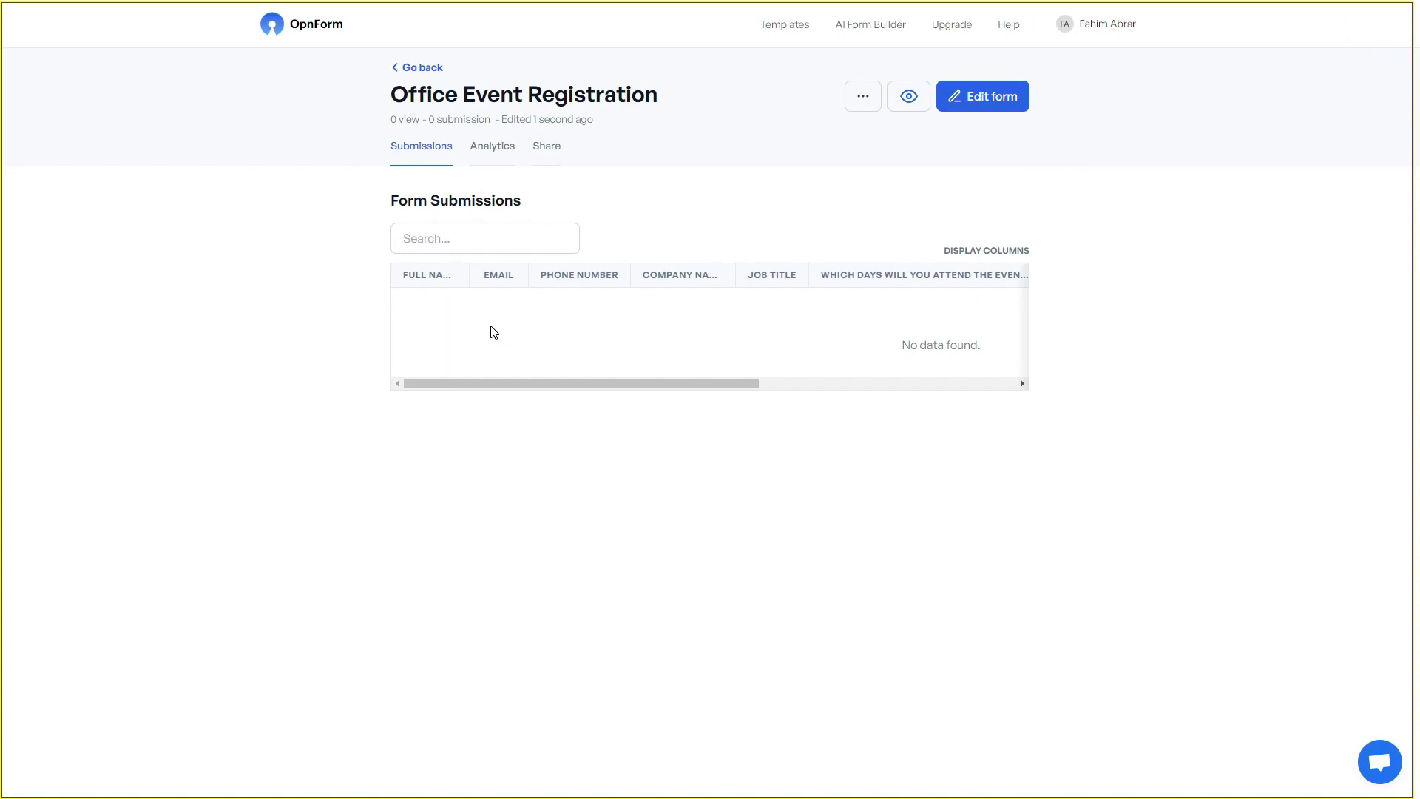
# - Check the form's 30-day analytics, then bring up its Share page
pyautogui.click(492, 151)
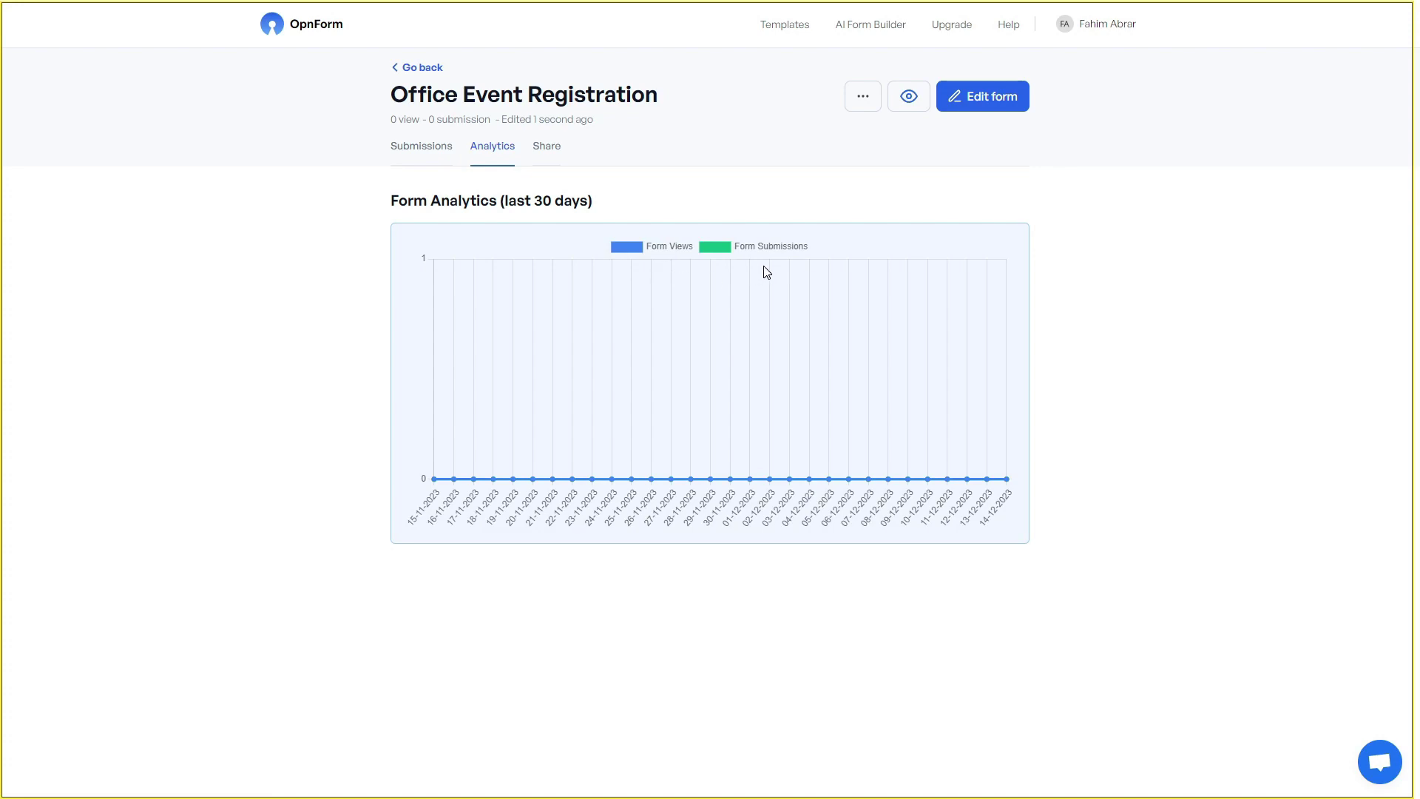
pyautogui.click(547, 153)
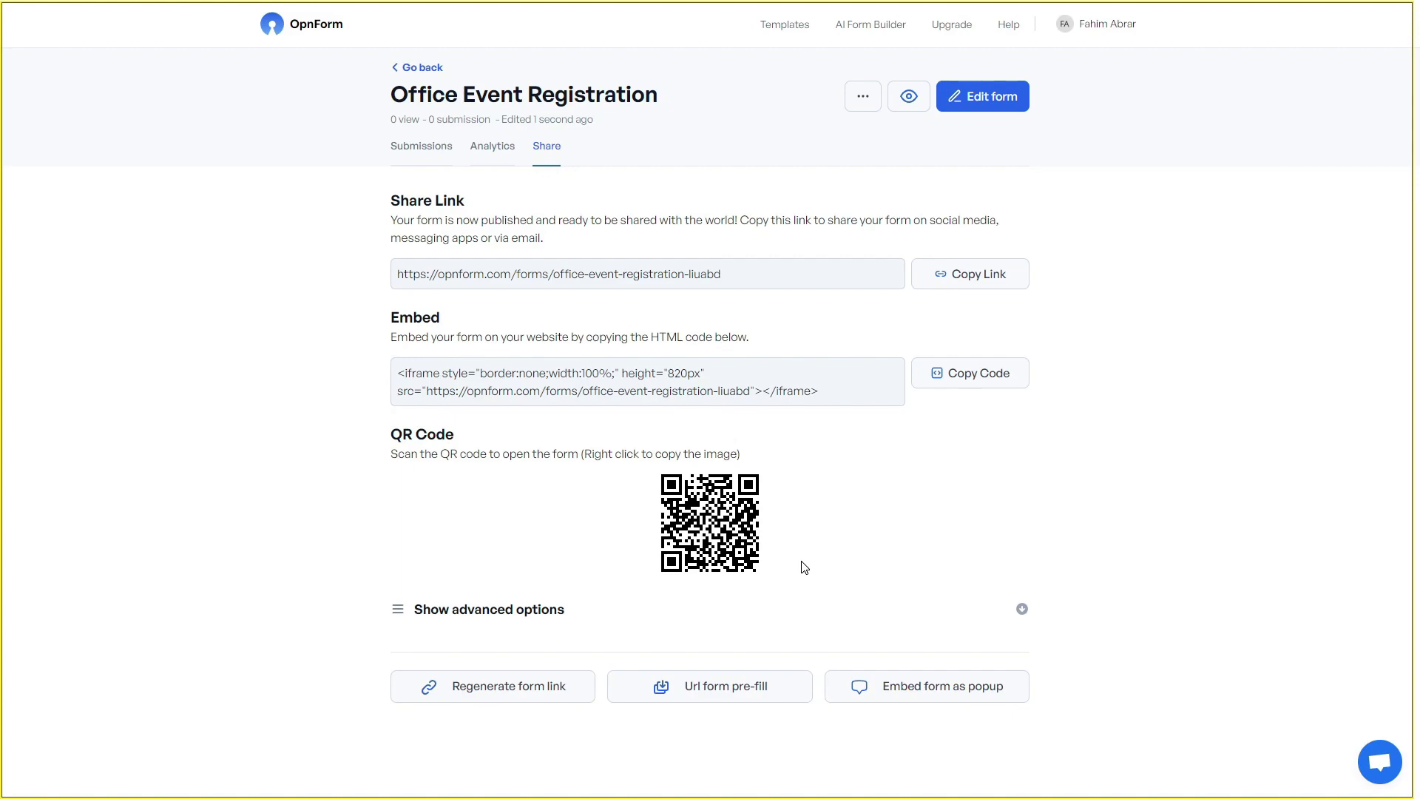
# - Reveal the advanced sharing options and dismiss the form actions menu, then go to Templates
pyautogui.click(550, 618)
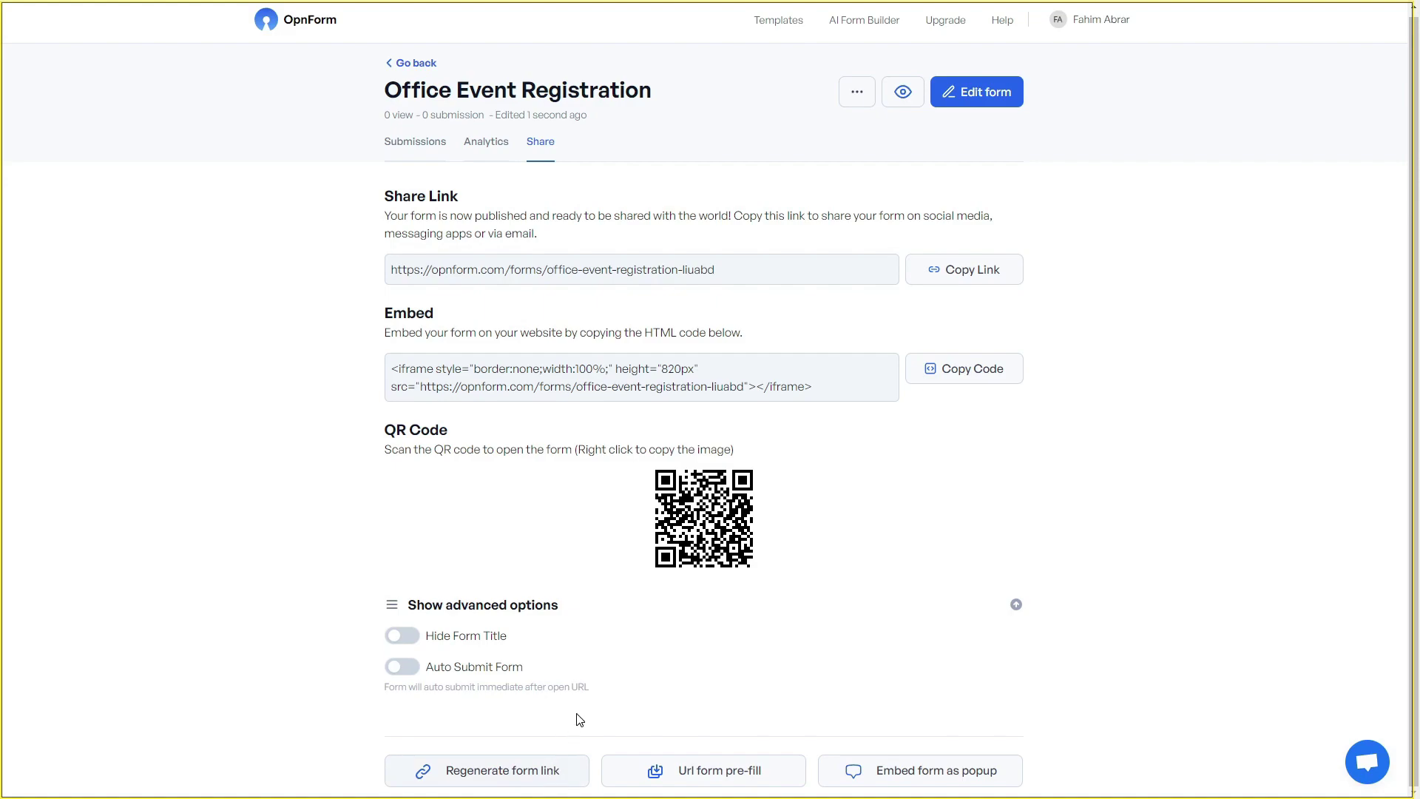
pyautogui.click(857, 92)
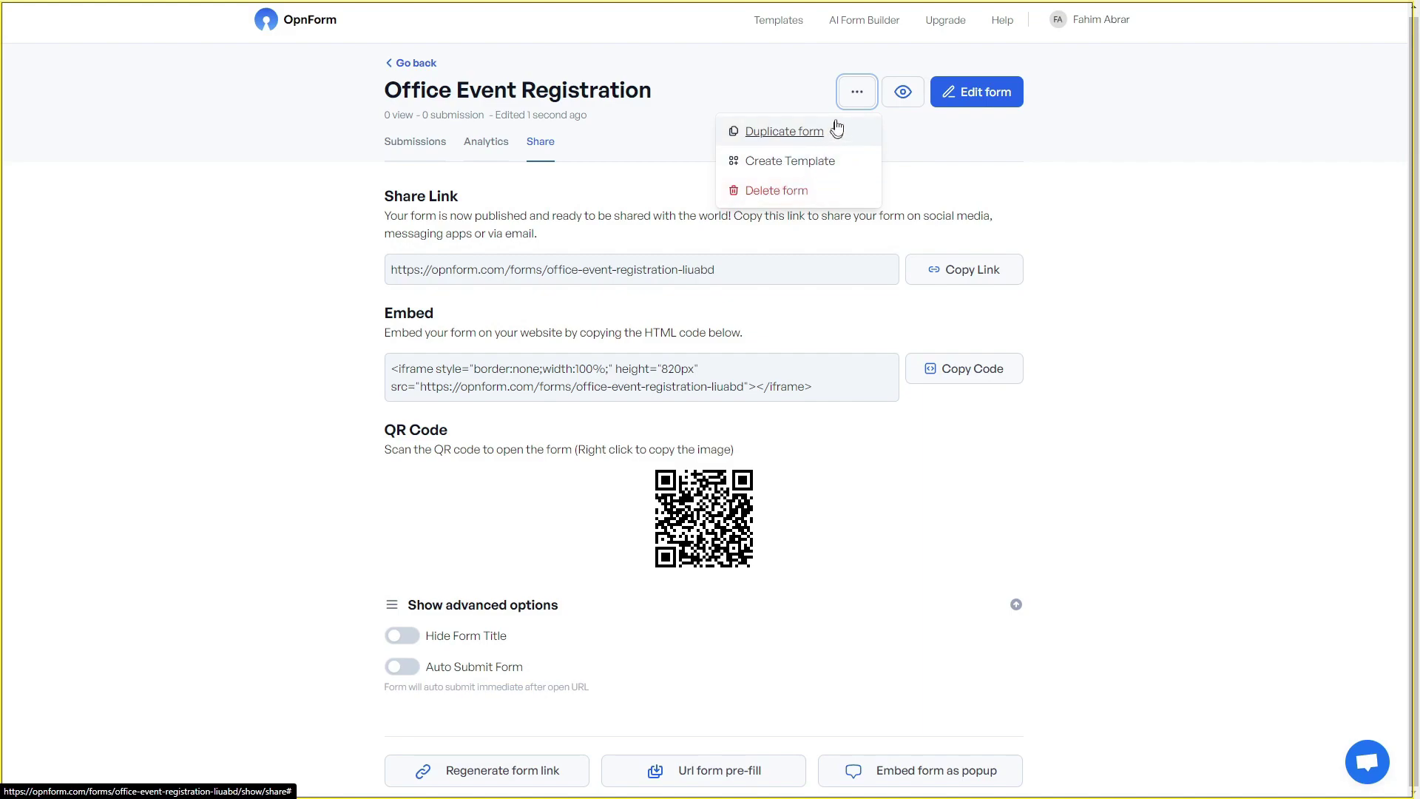
pyautogui.click(854, 91)
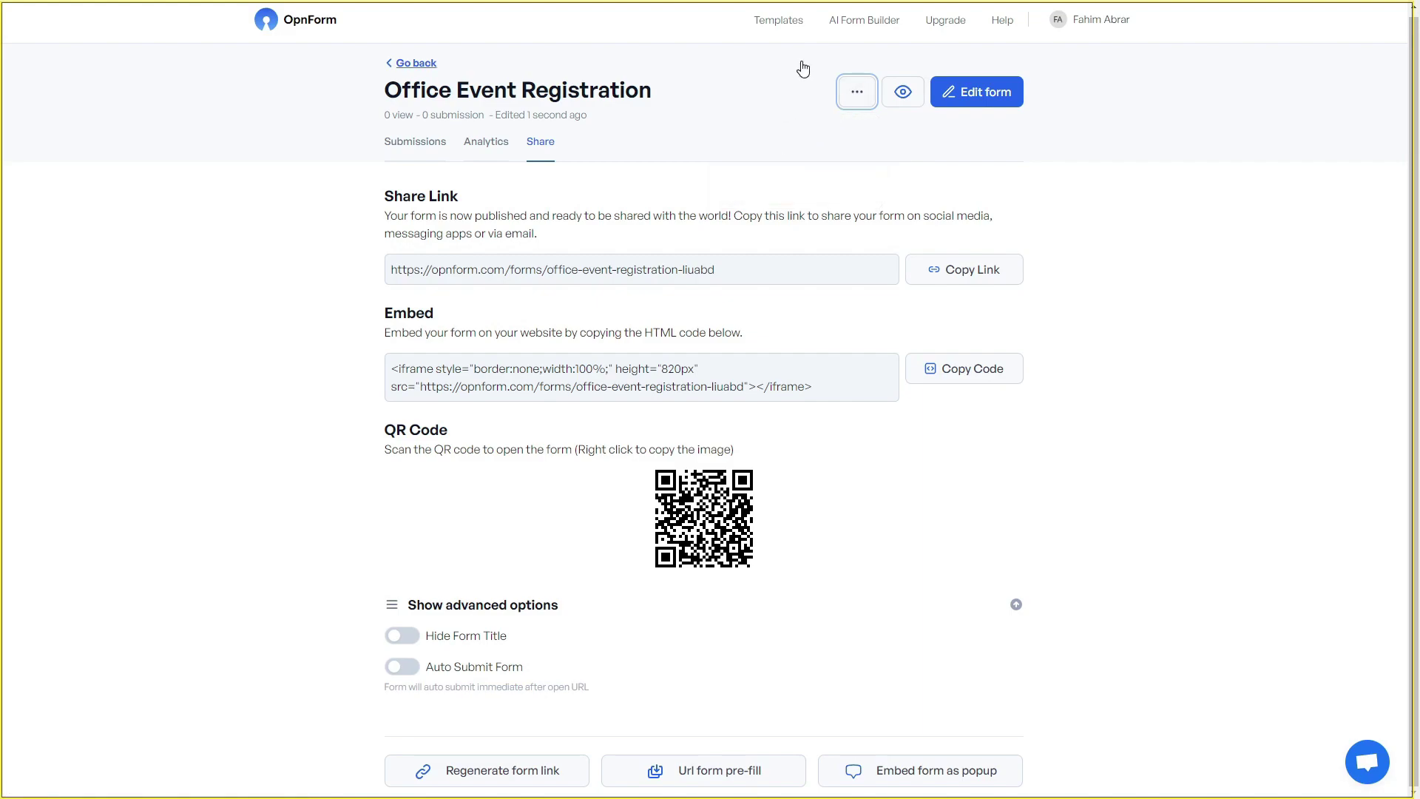
pyautogui.click(778, 24)
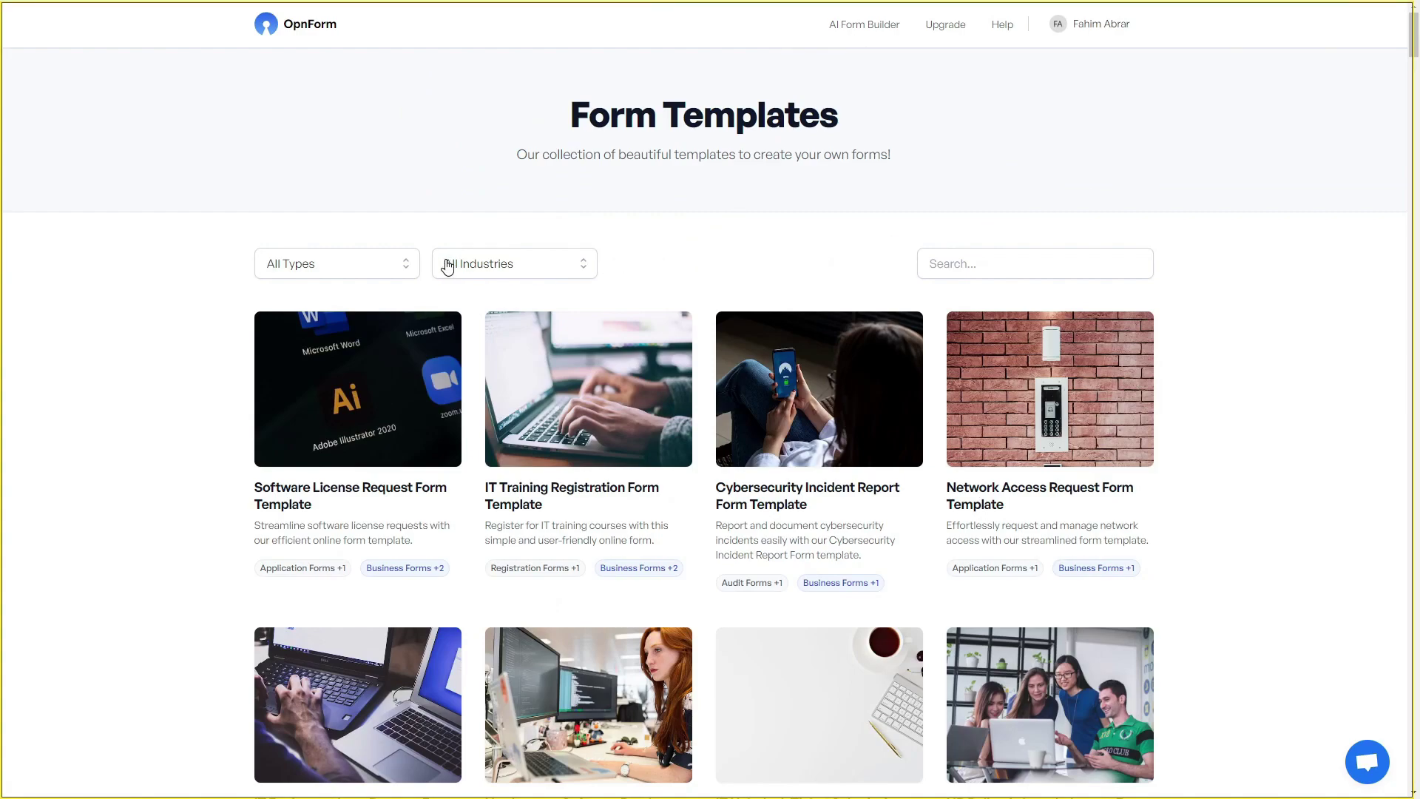
# - Browse the full list of template types in the All Types dropdown
pyautogui.click(331, 265)
pyautogui.scroll(-3, 416, 303)
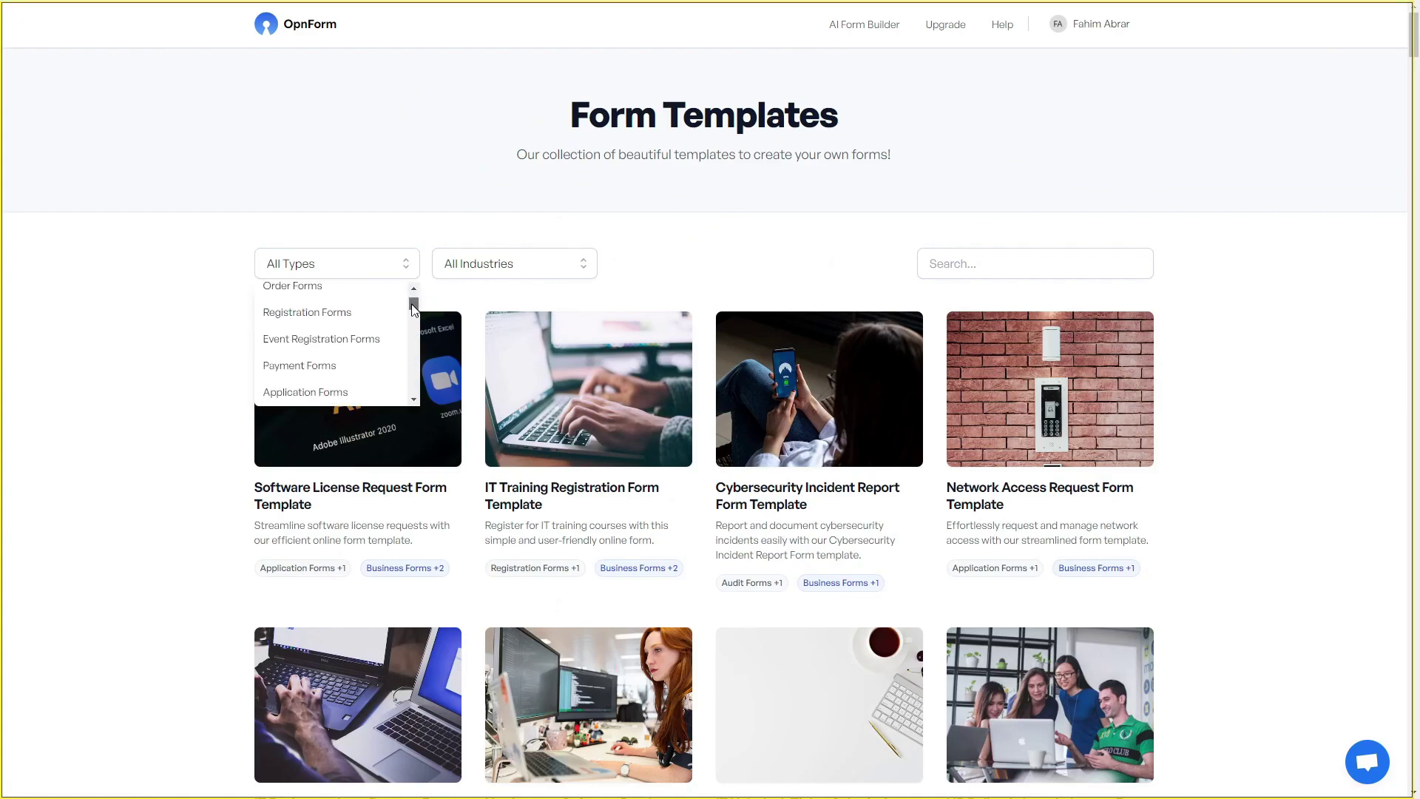
pyautogui.scroll(-4, 399, 347)
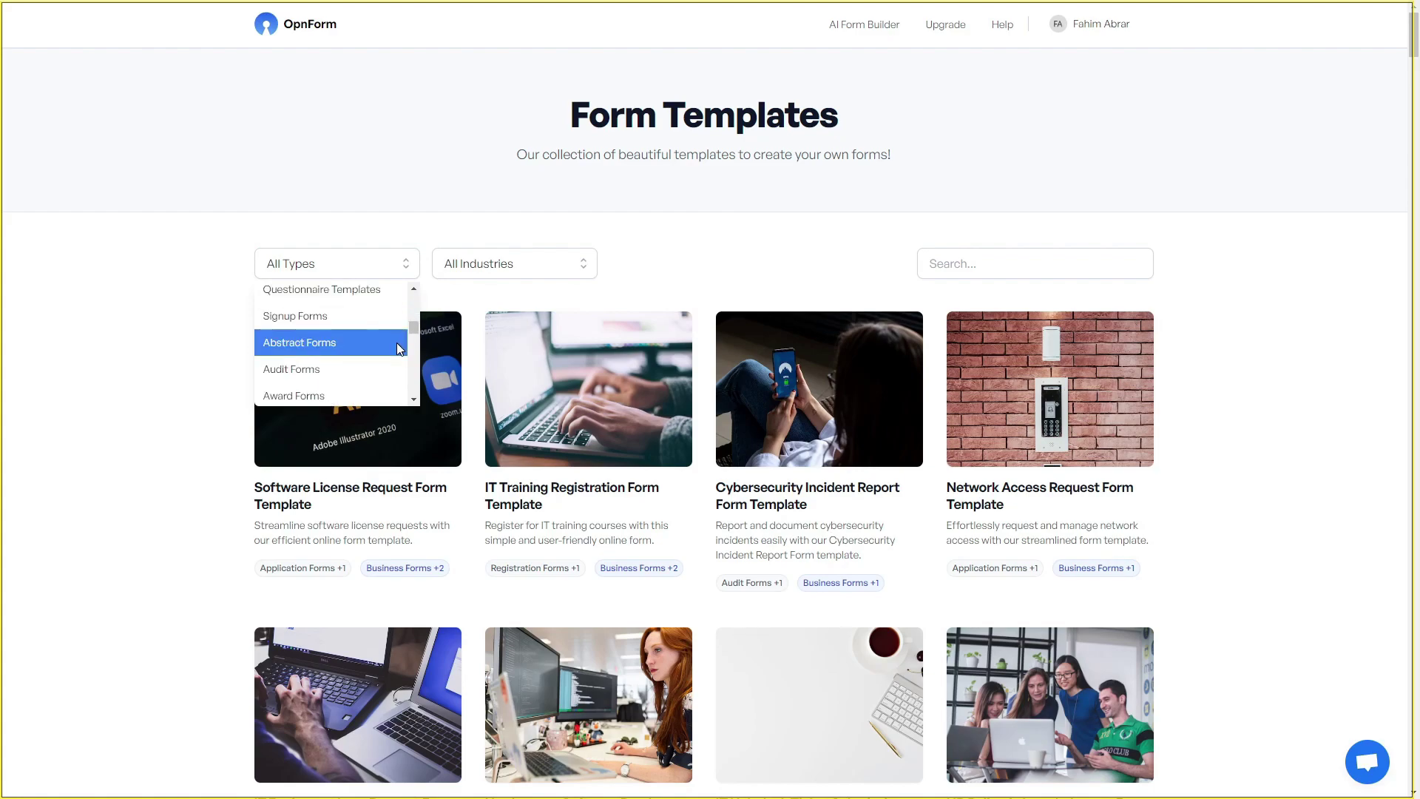
pyautogui.moveTo(412, 348); pyautogui.dragTo(413, 369)
pyautogui.scroll(-4, 388, 376)
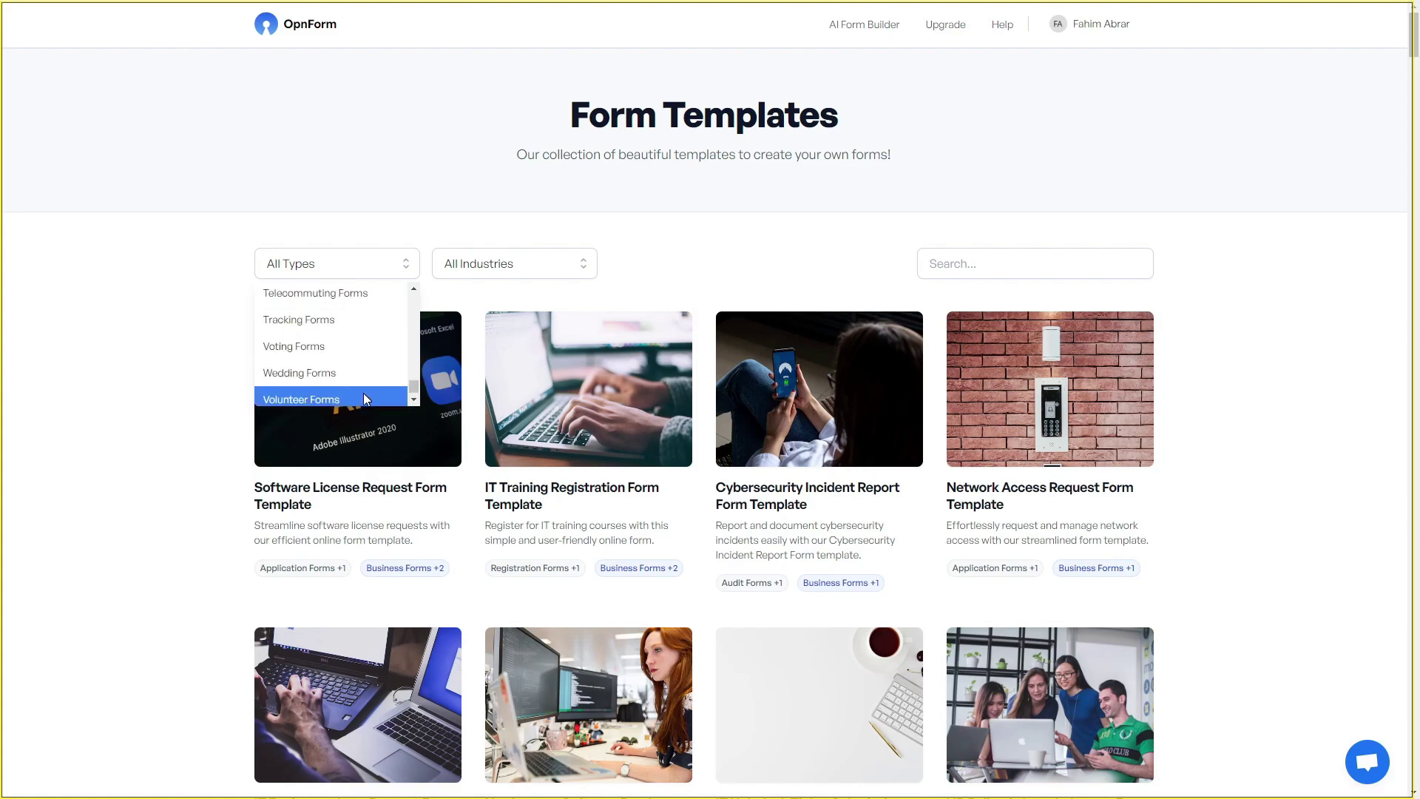
# - Browse the All Industries list, close it without choosing, and scroll the template gallery
pyautogui.click(504, 271)
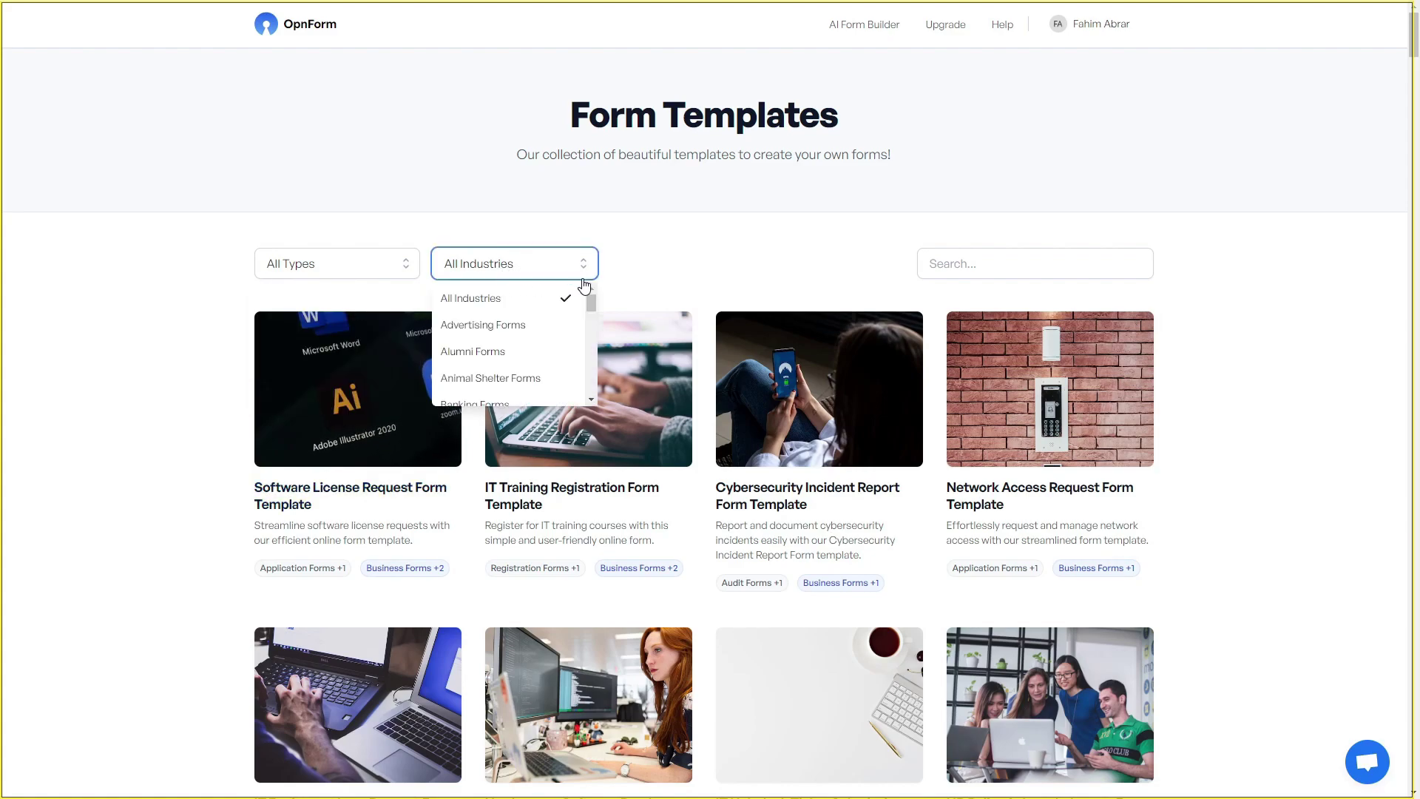
pyautogui.scroll(-3, 527, 368)
pyautogui.scroll(-5, 525, 365)
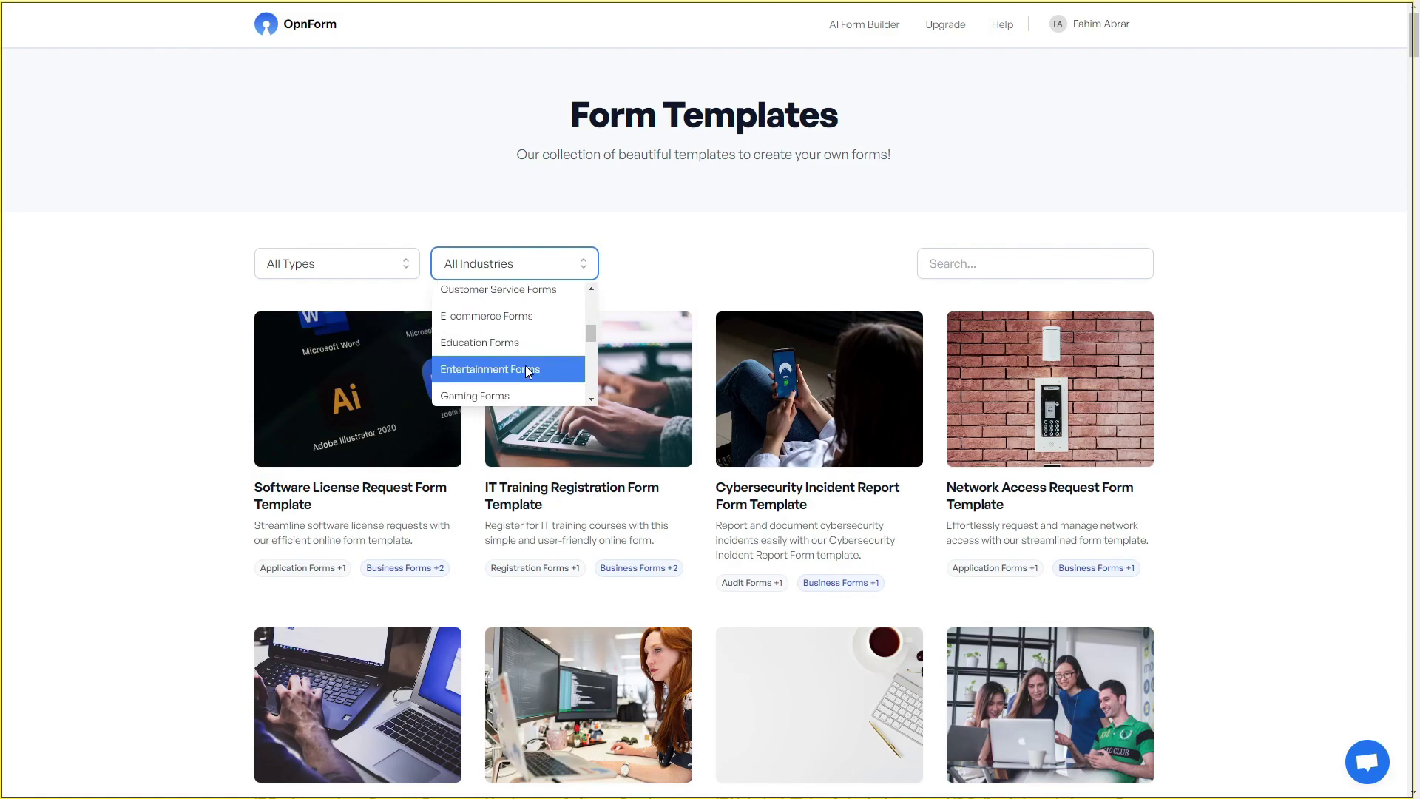
pyautogui.scroll(-6, 536, 378)
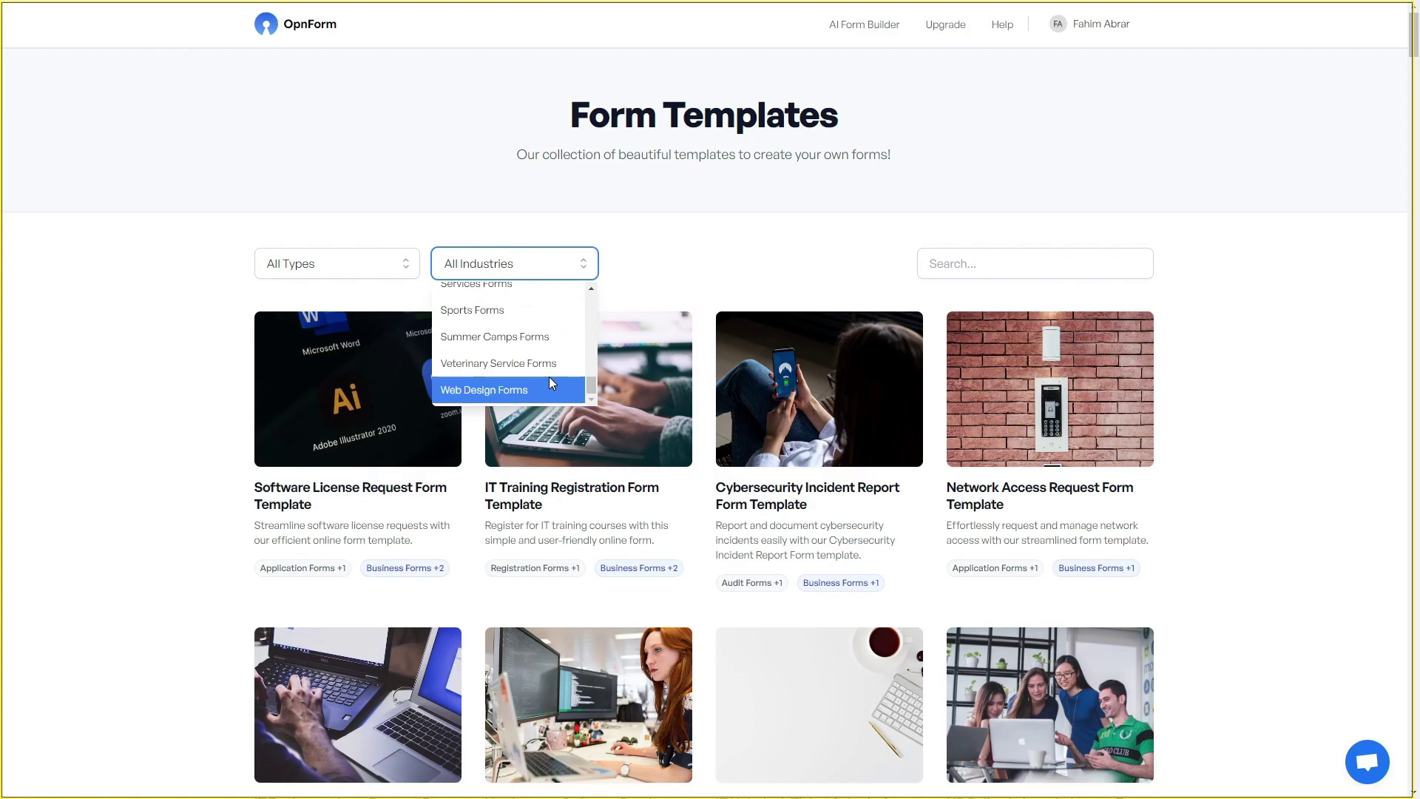
pyautogui.click(1236, 443)
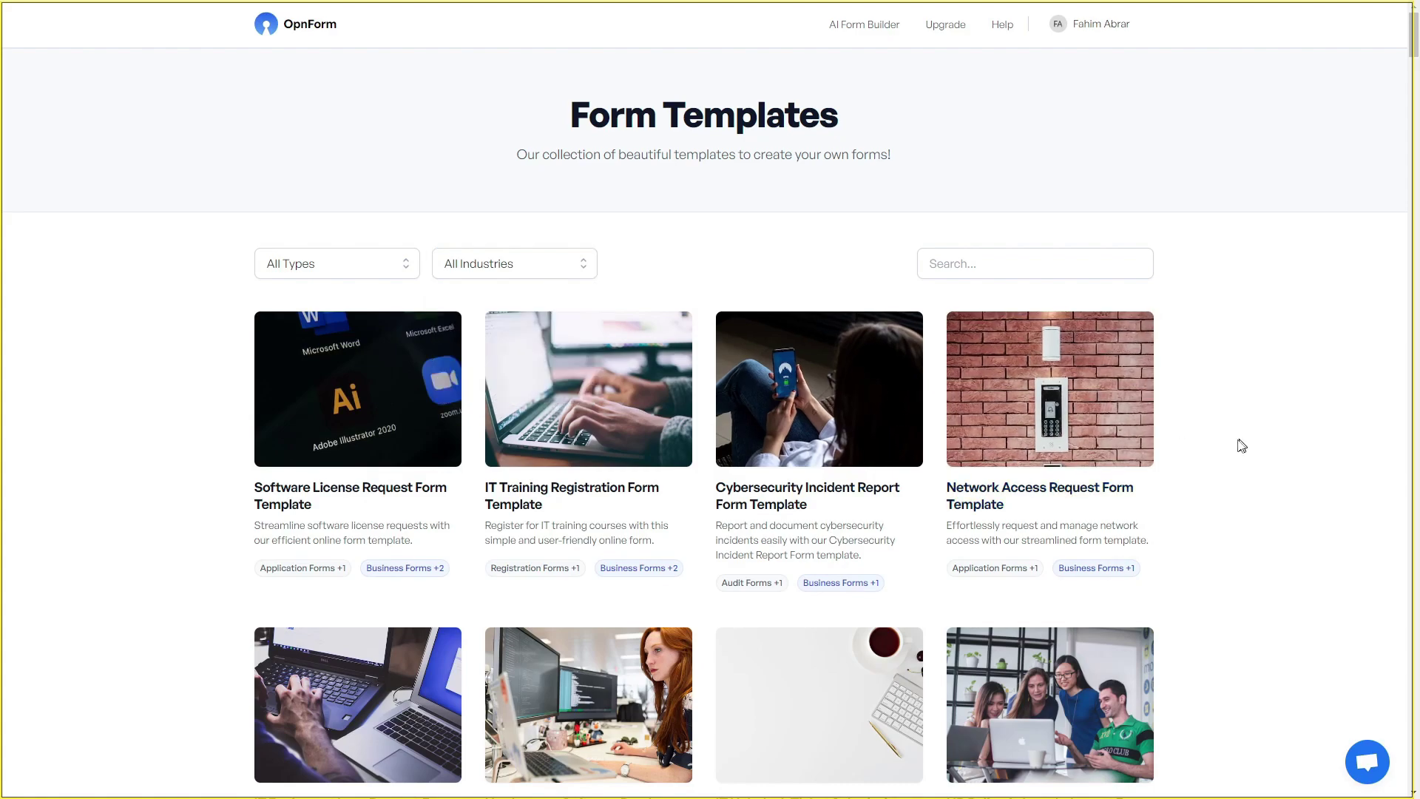
pyautogui.scroll(-3, 1267, 397)
pyautogui.scroll(-6, 1267, 397)
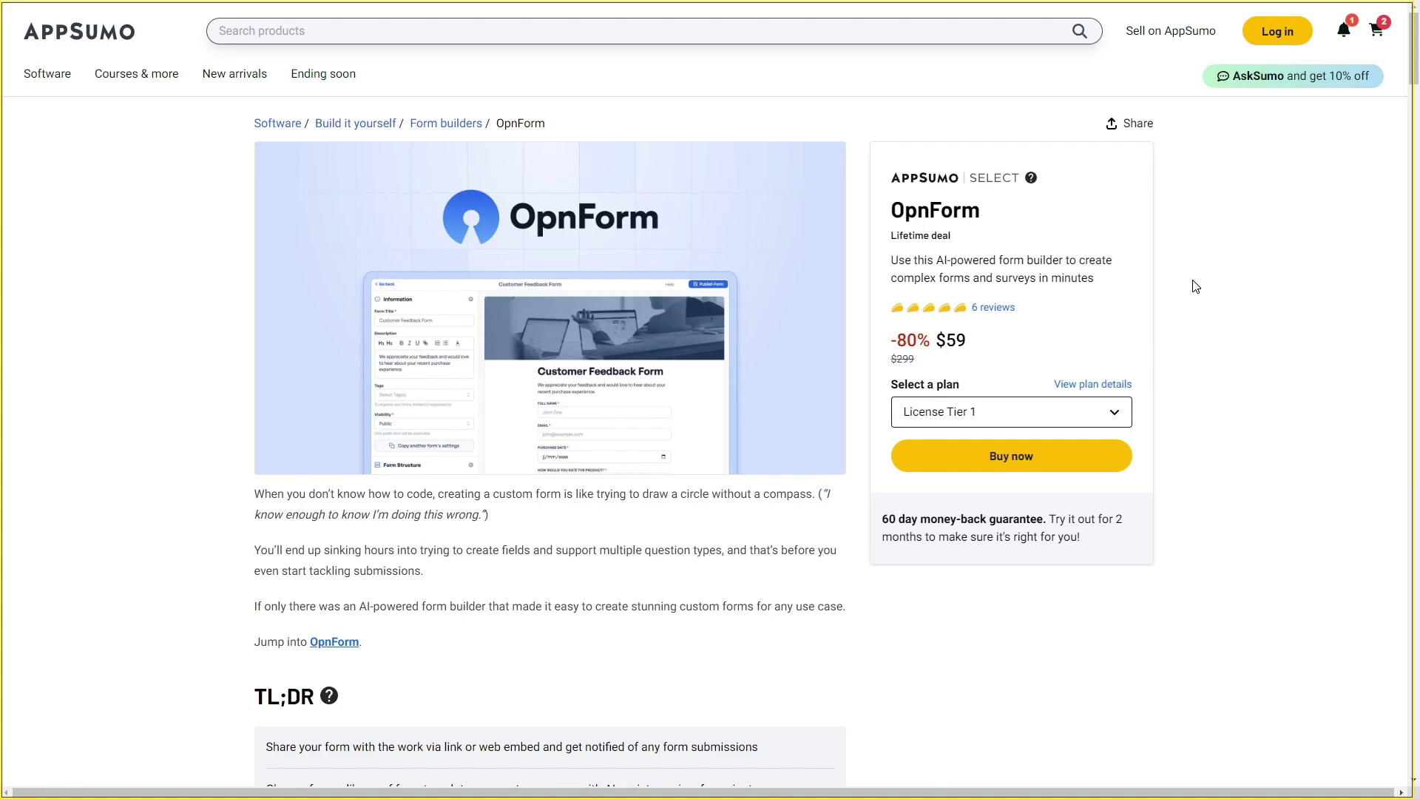
# - Scroll the AppSumo OpnForm deal past Overview to the $59, $99 and $199 License Tiers
pyautogui.scroll(-3, 1205, 311)
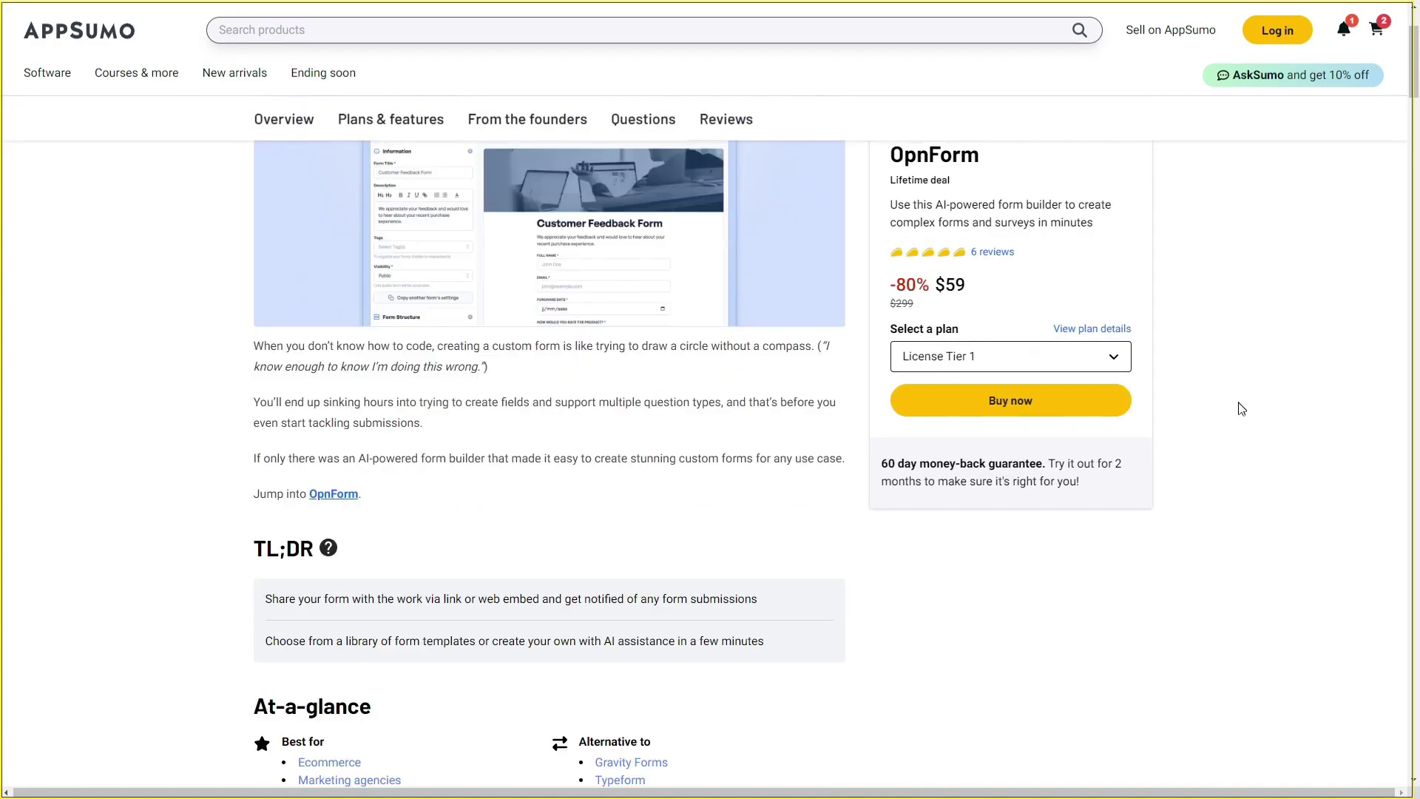
pyautogui.scroll(-4, 752, 712)
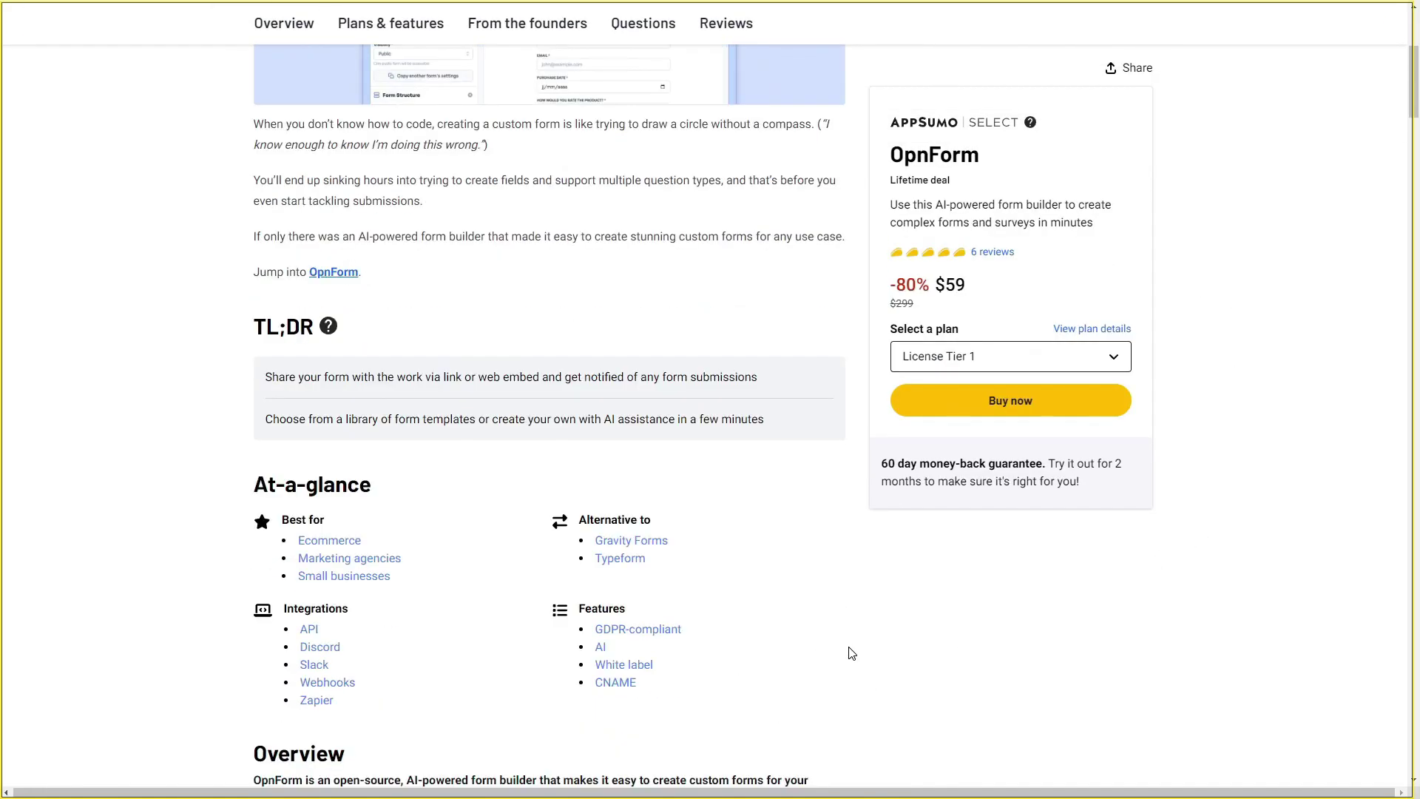
pyautogui.scroll(-8, 959, 641)
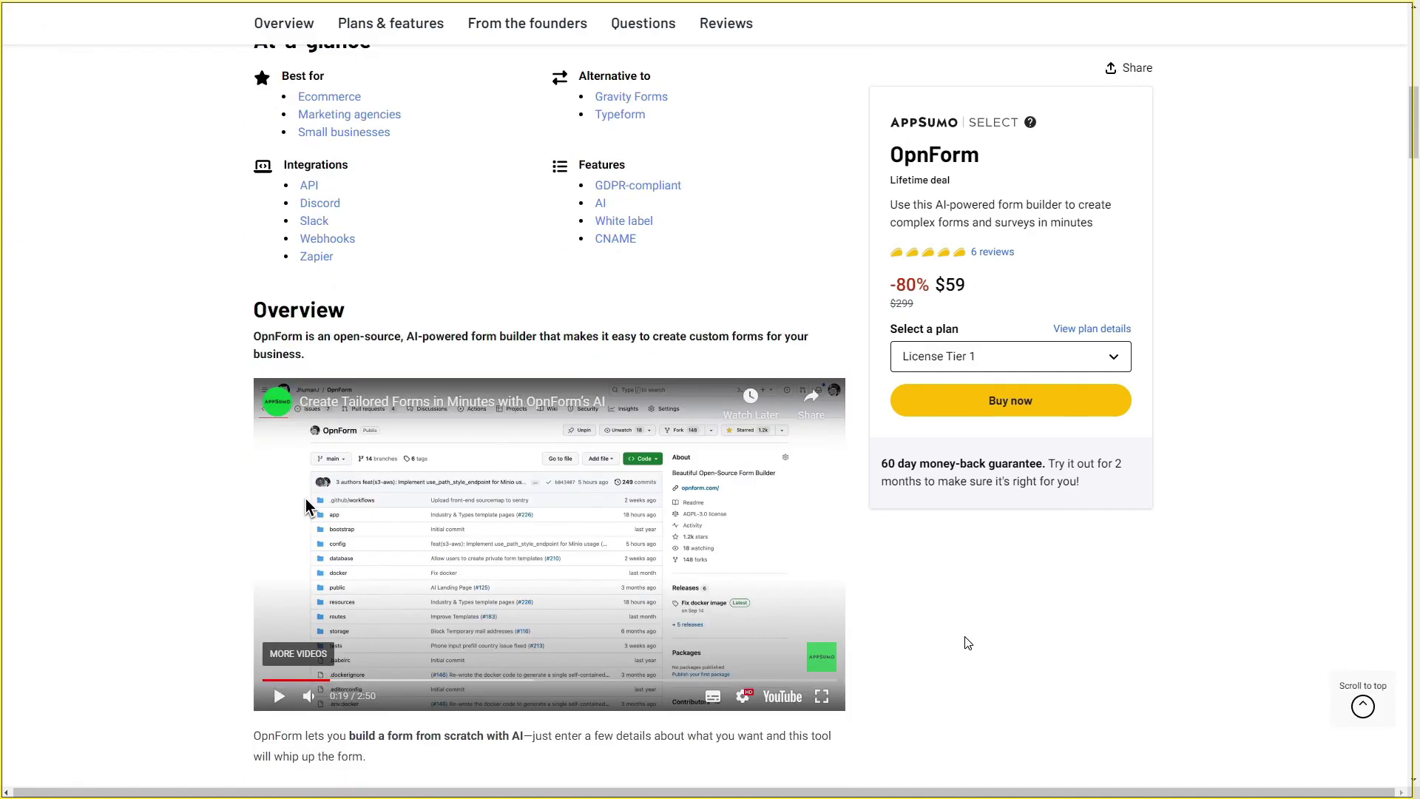
pyautogui.scroll(-10, 710, 589)
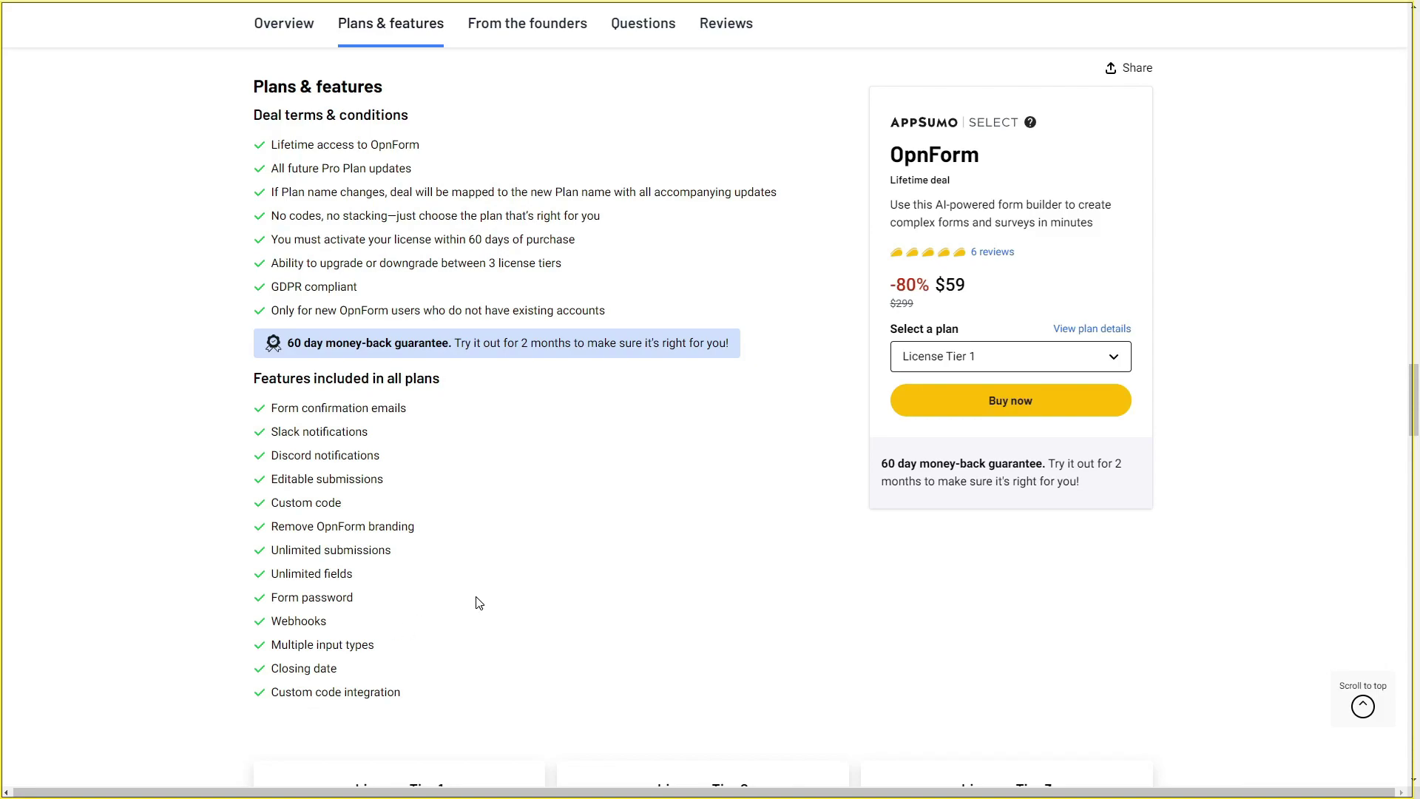
pyautogui.scroll(-3, 1146, 603)
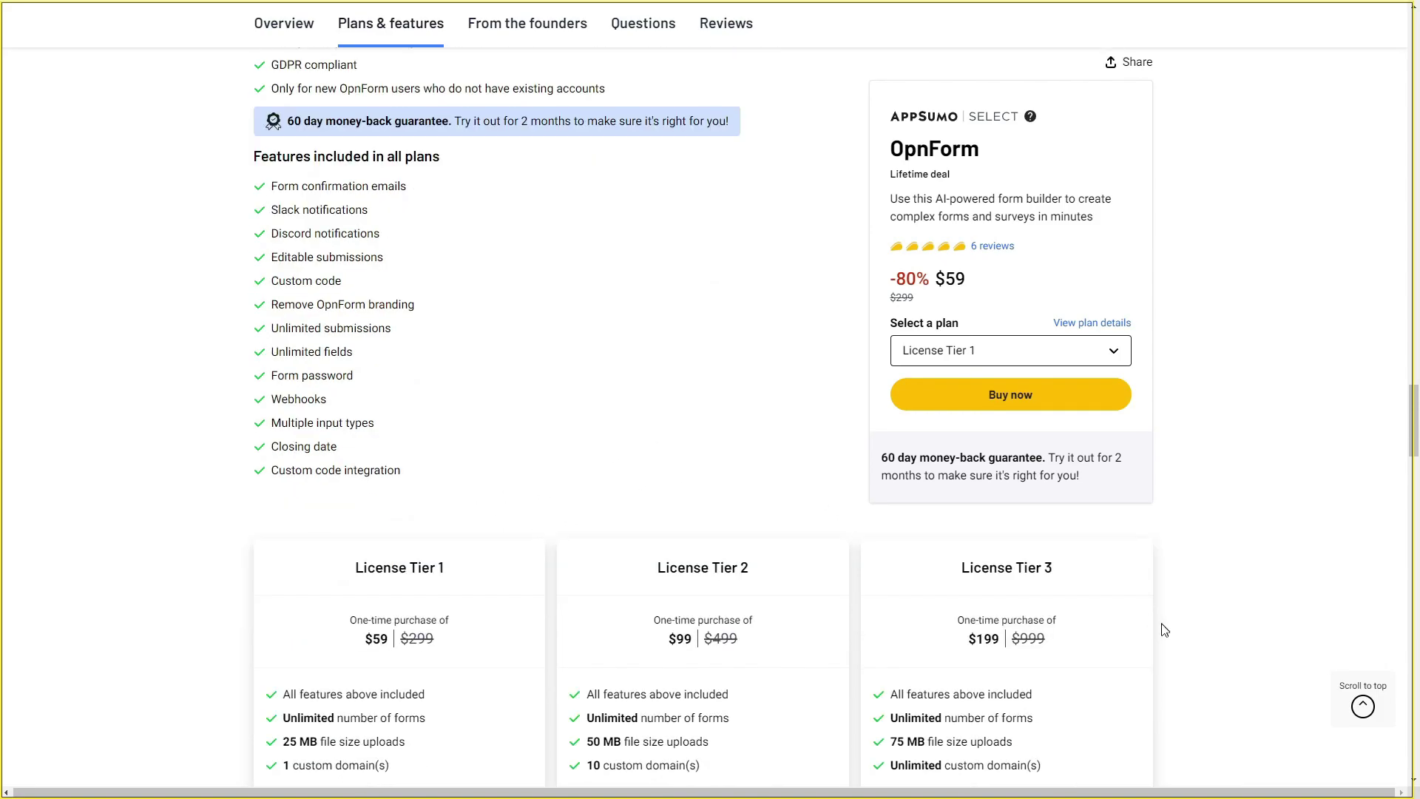
pyautogui.scroll(-1, 1160, 617)
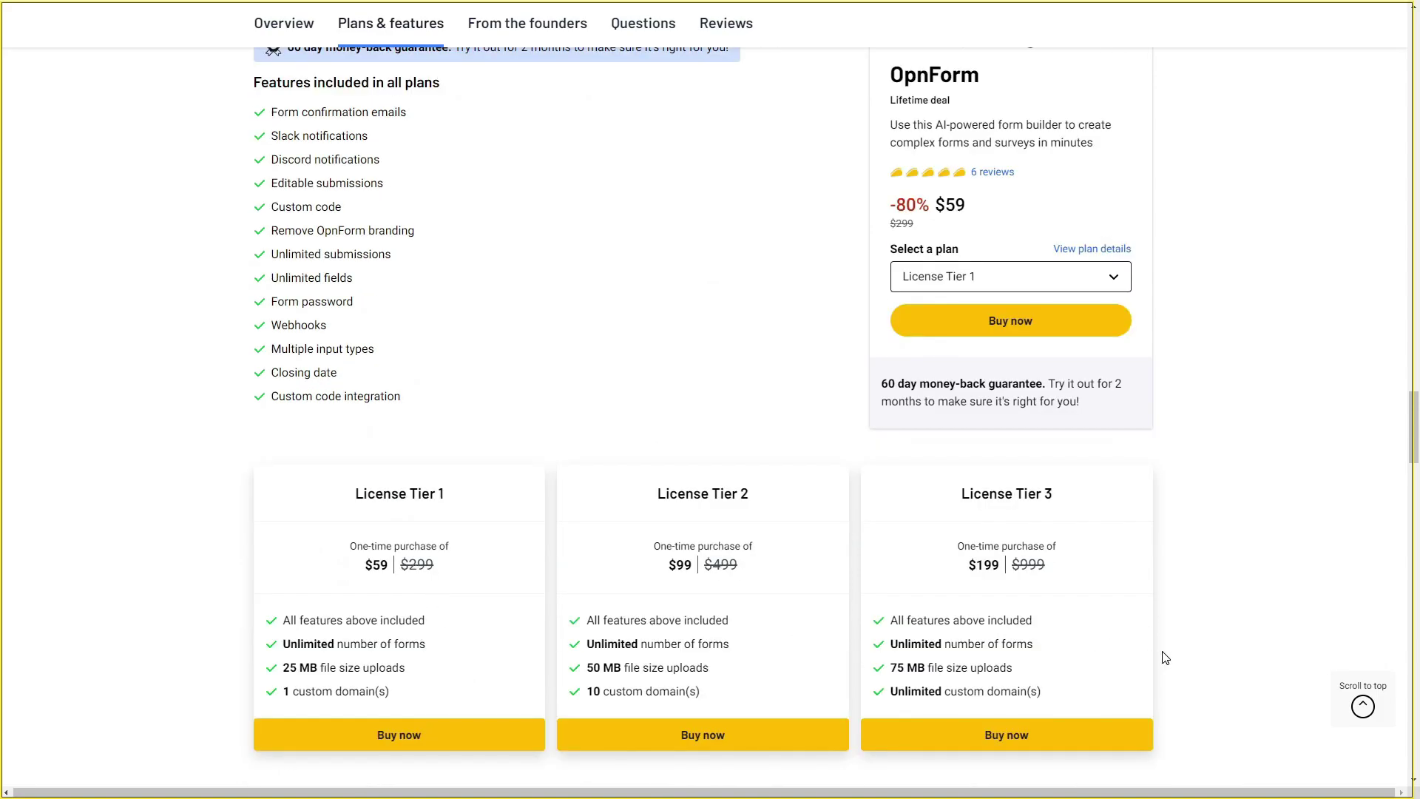